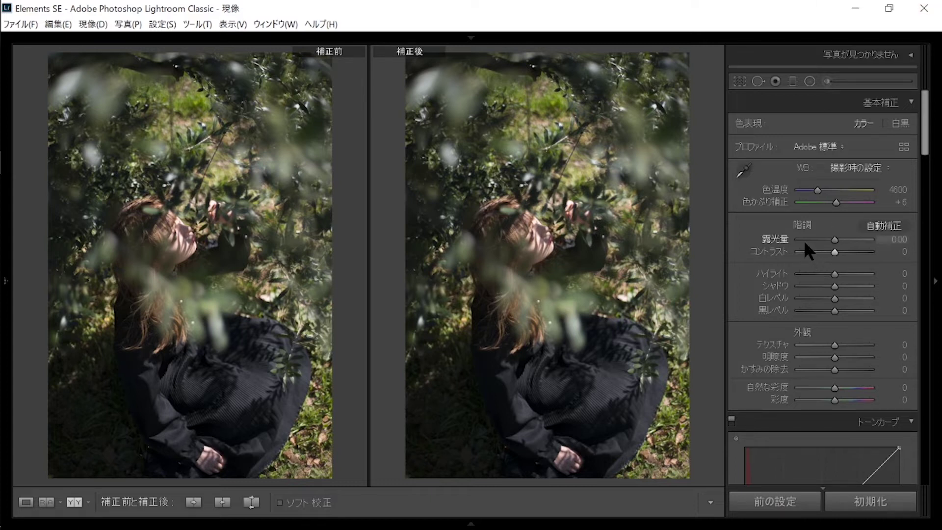
Set Contrast to -100 and bend the red tone curve into an S-curve.
left_click(797, 251)
left_click_drag(924, 141, 924, 170)
left_click_drag(818, 323, 820, 325)
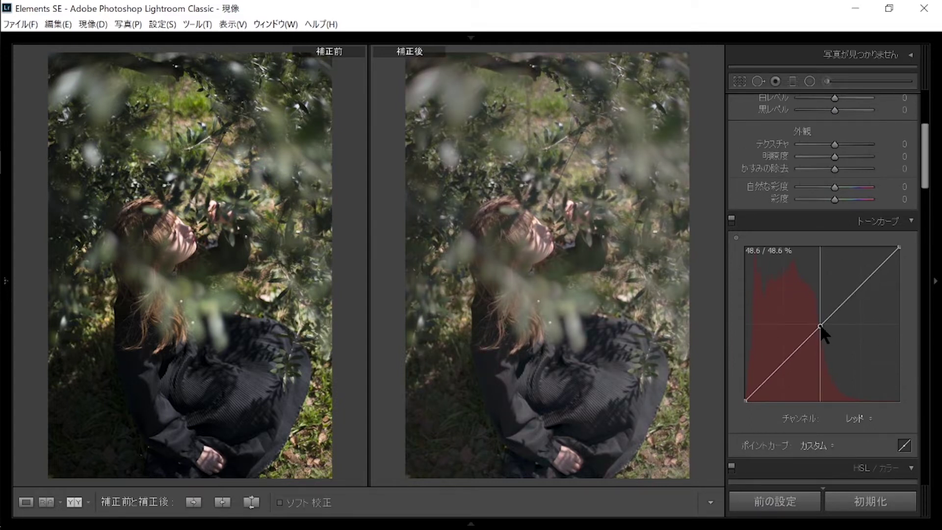
mouse_move(775, 371)
left_mouse_down()
mouse_move(773, 394)
mouse_move(795, 378)
left_mouse_up()
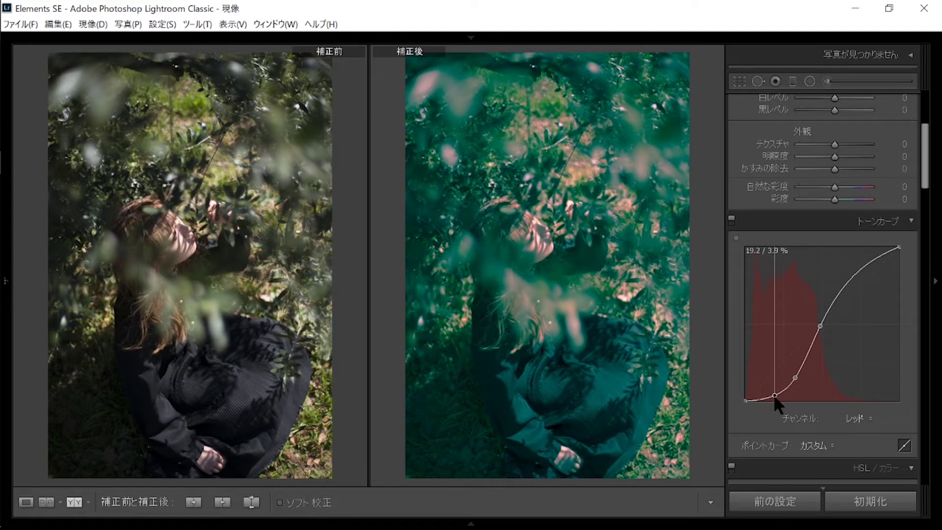
Bend the green tone curve into an S-curve with lowered shadows.
left_click(848, 419)
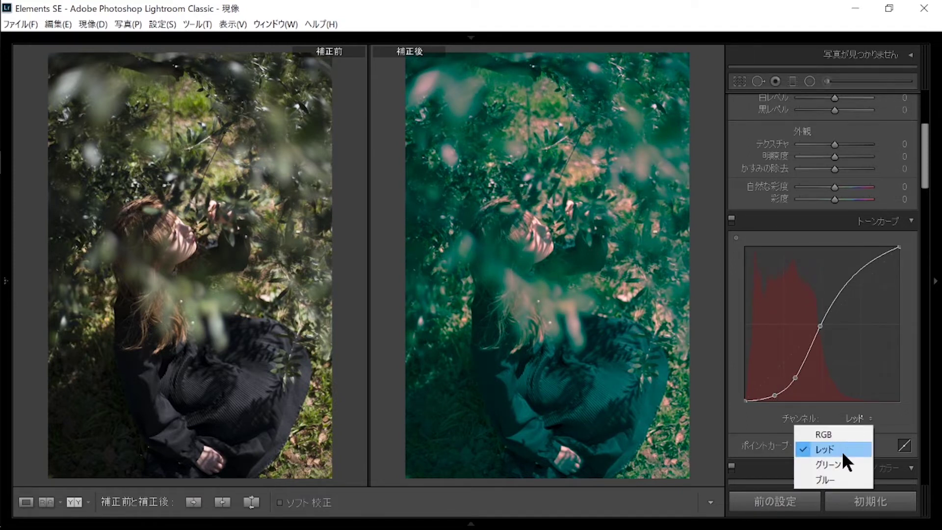
left_click(841, 461)
left_click(816, 324)
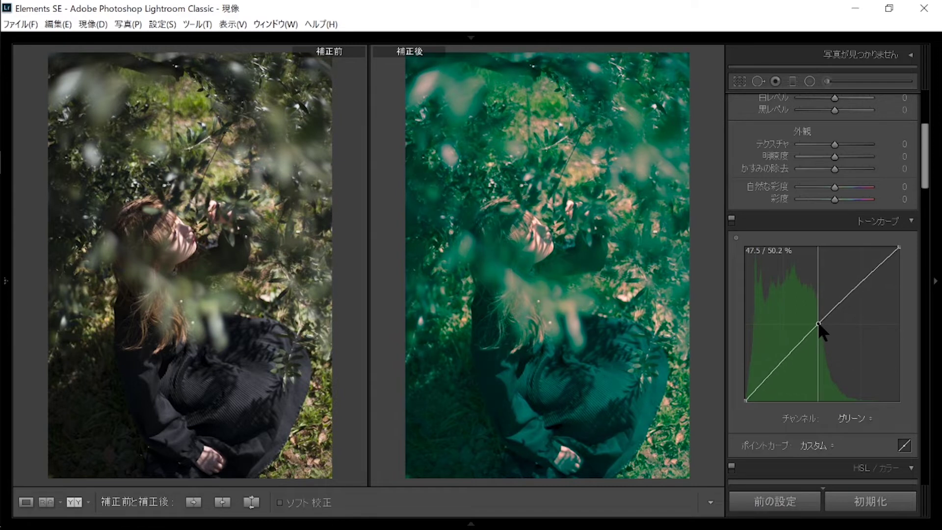
mouse_move(777, 367)
left_mouse_down()
mouse_move(776, 395)
mouse_move(795, 372)
left_mouse_up()
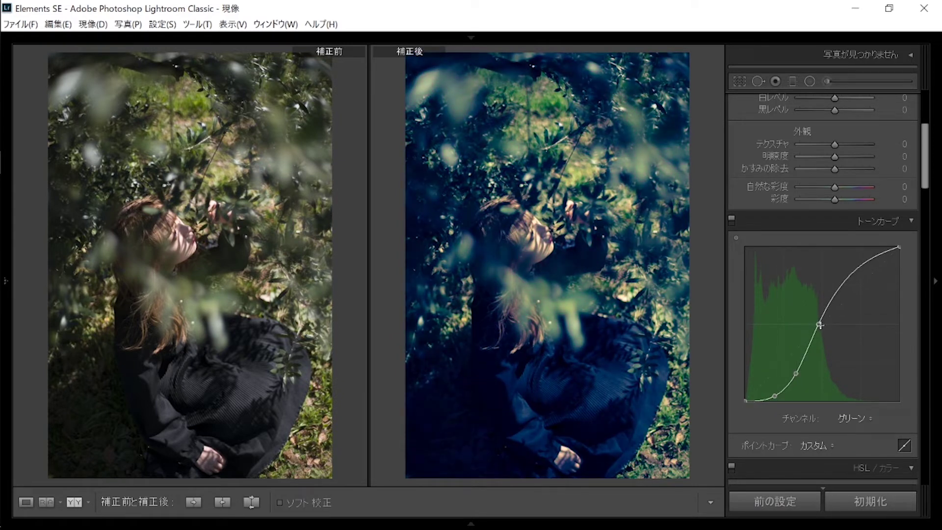
left_click_drag(818, 323, 820, 323)
Bend the blue tone curve into an S-curve with deeper shadows.
left_click(856, 417)
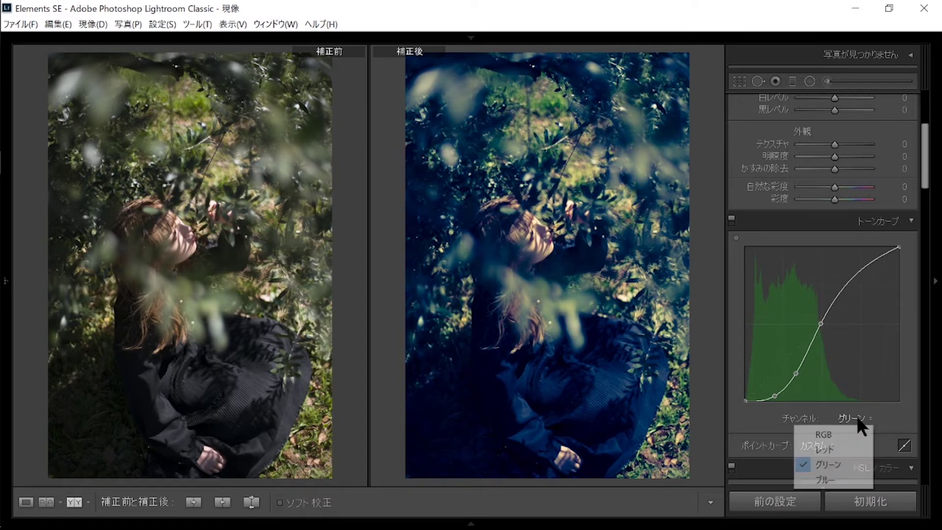
left_click(828, 478)
left_click(821, 324)
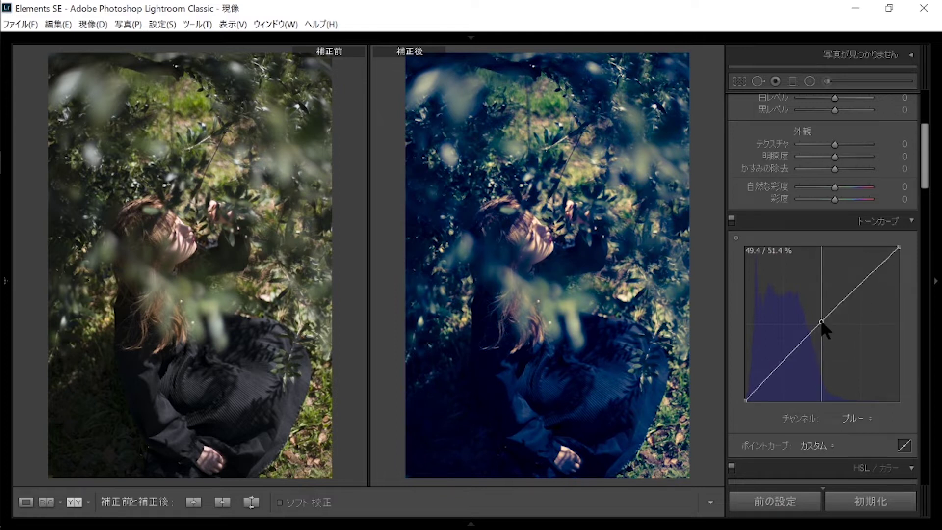
left_click_drag(767, 380, 768, 393)
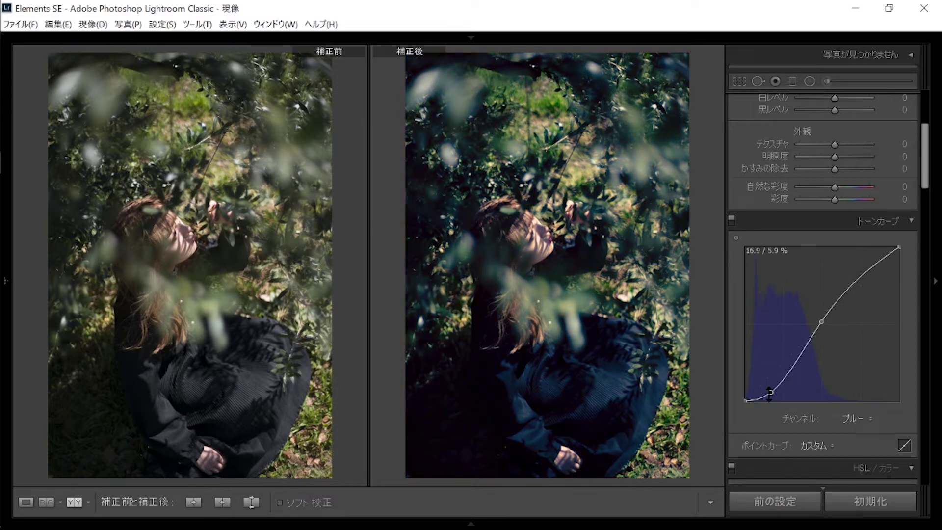
left_click_drag(793, 365, 771, 393)
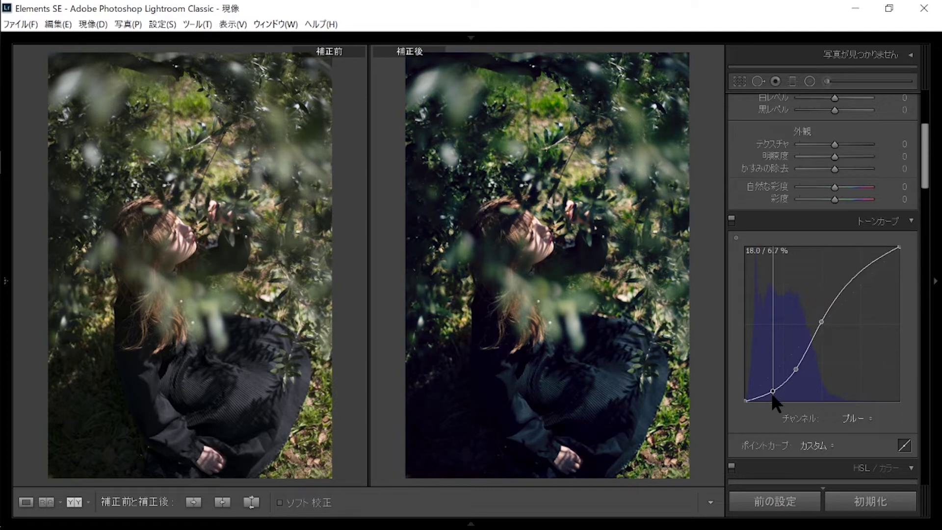
left_click_drag(772, 394, 774, 393)
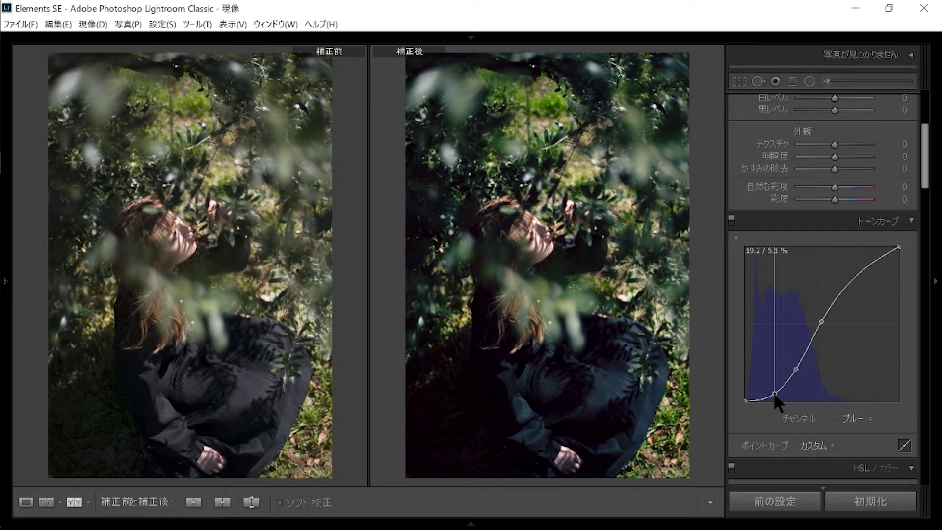
left_click(852, 420)
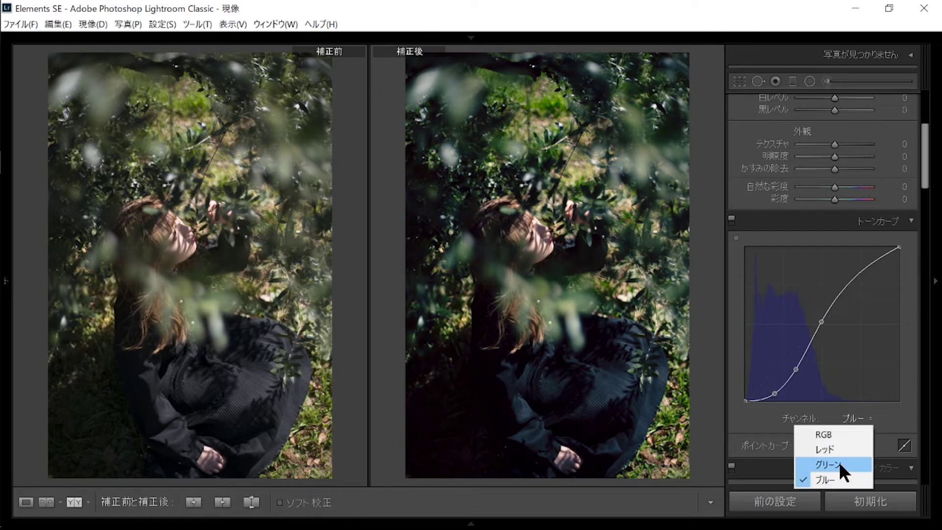
Lower the red curve's upper section and add a highlight point on the green curve.
left_click(838, 449)
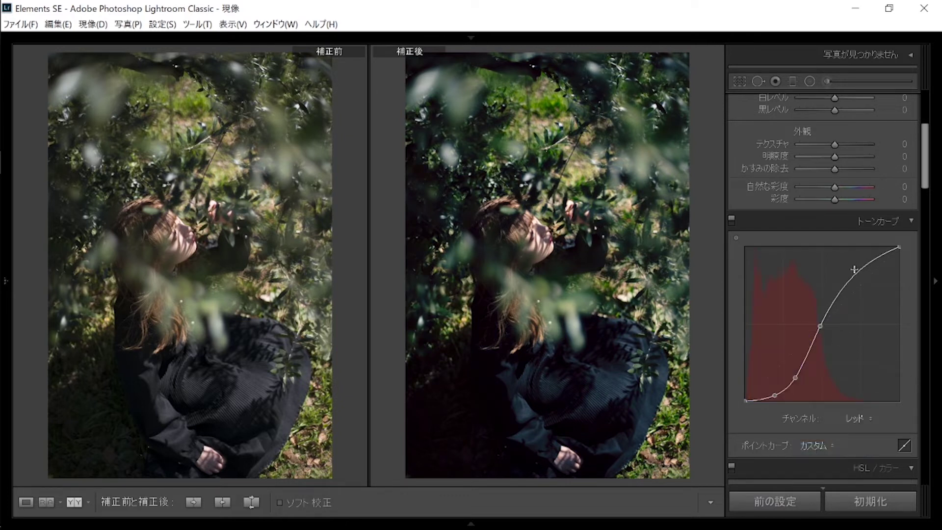
left_click_drag(850, 272, 851, 275)
left_click(862, 418)
left_click(843, 458)
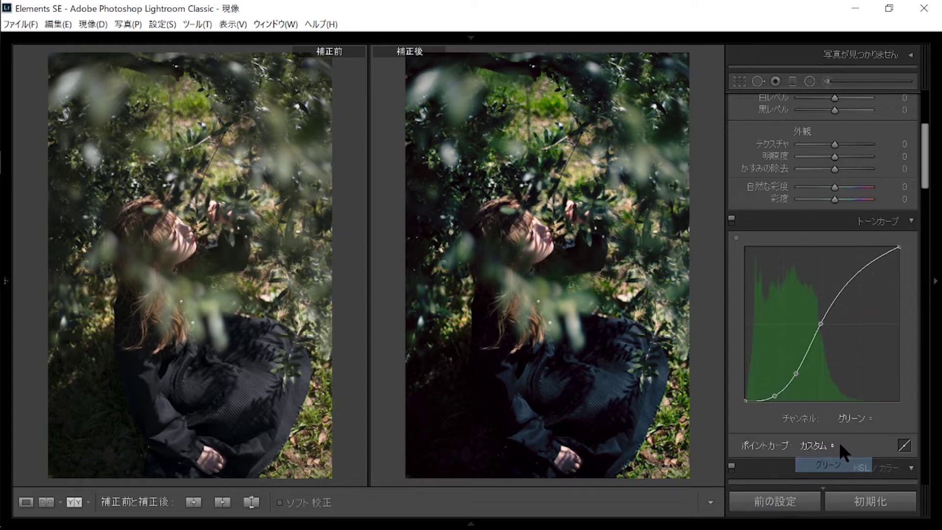
left_click(850, 277)
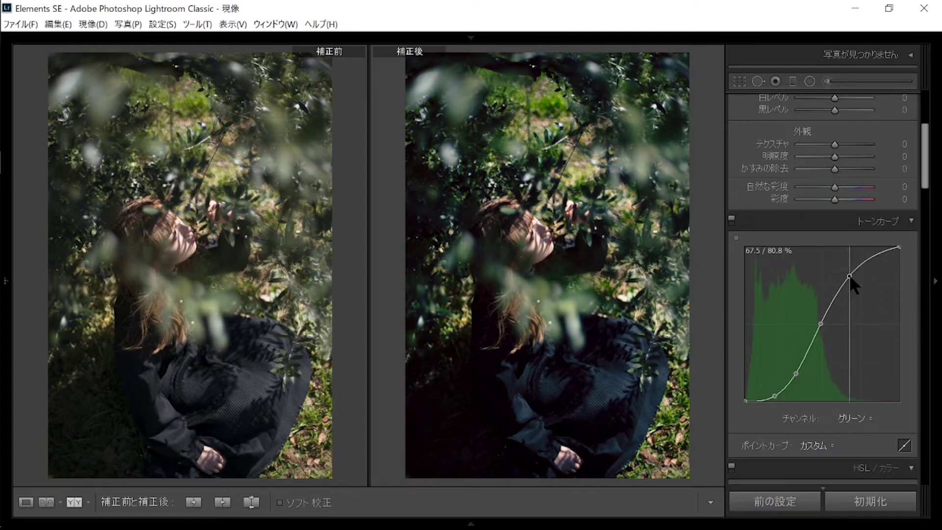
Try then remove a blue highlight point, and fine-tune the blue curve's midpoint.
left_click(855, 418)
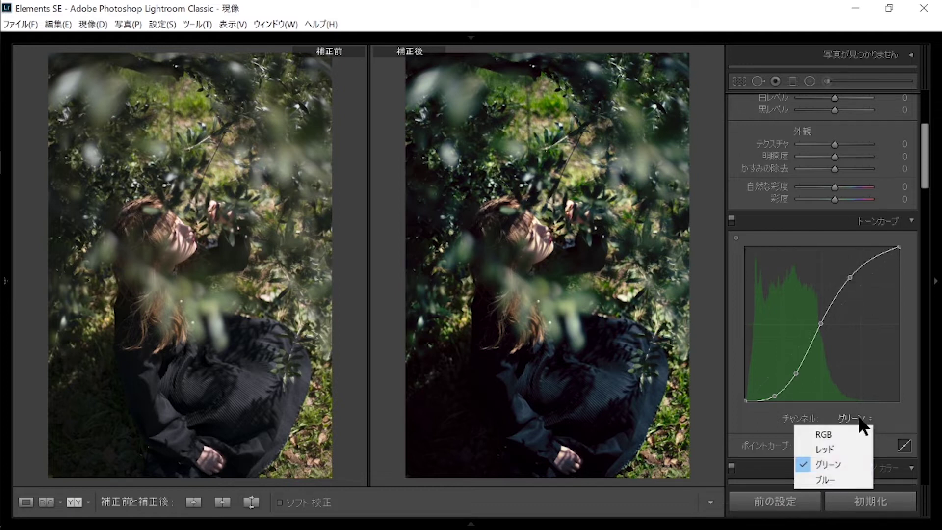
left_click(848, 479)
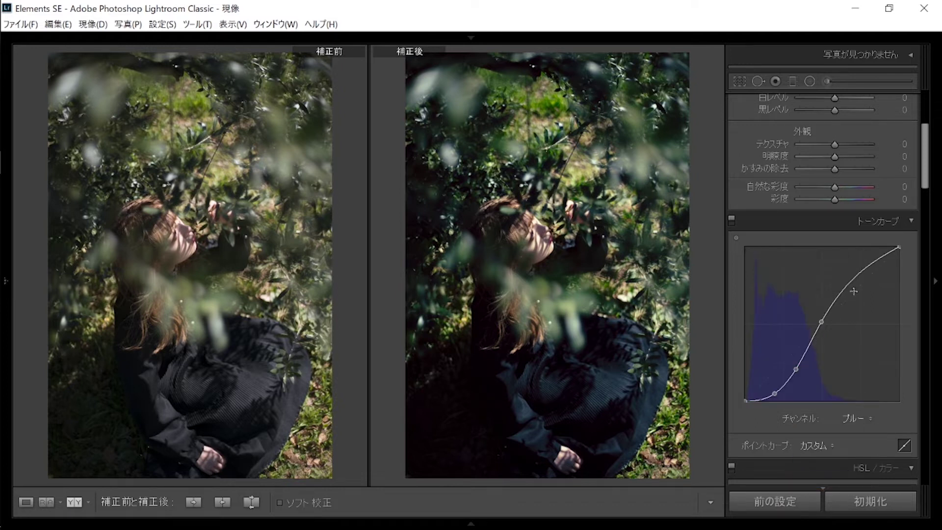
left_click_drag(847, 285, 849, 278)
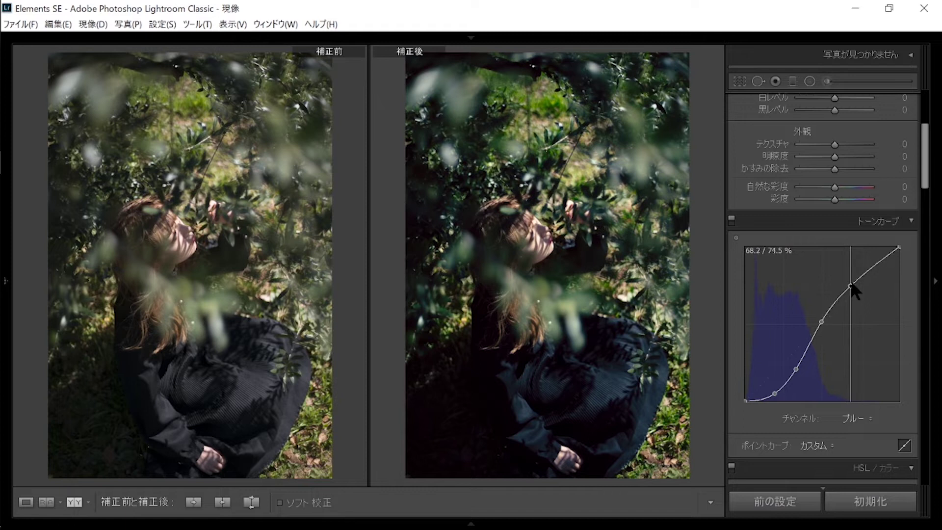
double_click(849, 277)
left_click_drag(820, 320, 822, 319)
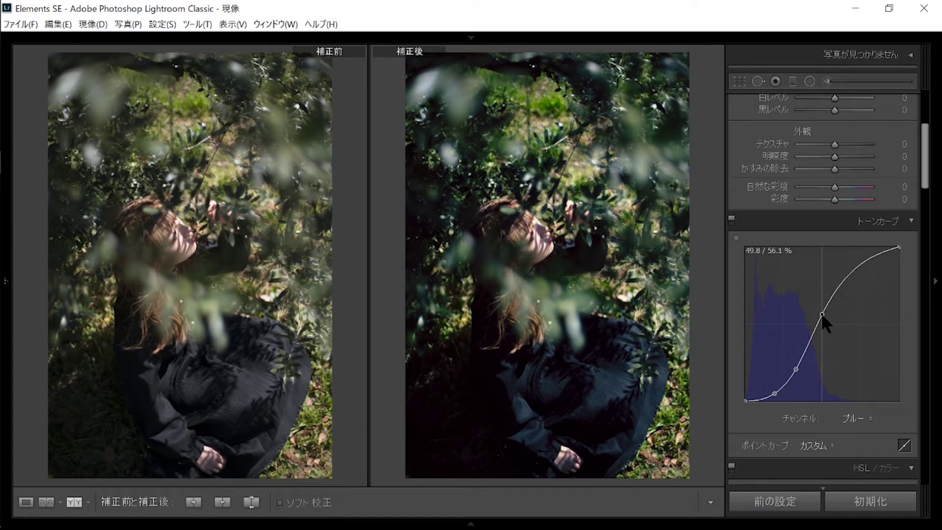
left_click_drag(822, 319, 821, 320)
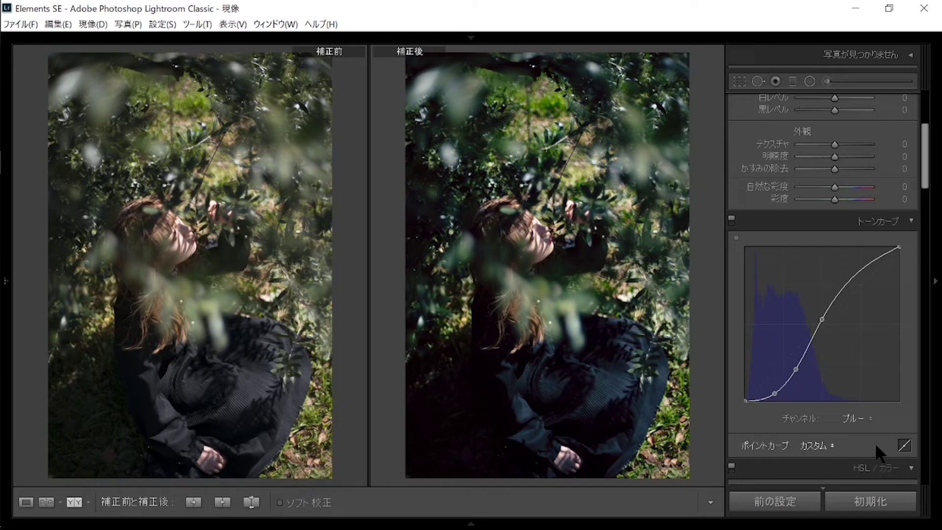
Add and position a highlight point on the red curve, then hide the side panel.
left_click(856, 418)
left_click(856, 454)
left_click(852, 279)
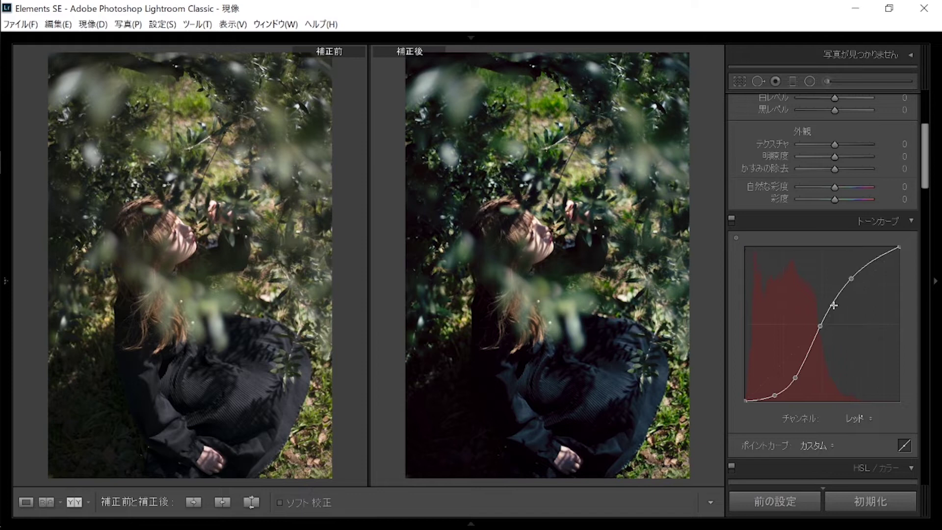
left_click_drag(851, 275, 826, 310)
left_click_drag(826, 310, 827, 309)
left_click_drag(829, 309, 857, 276)
key("Tab")
key("Tab")
scroll(834, 245, "up", 5)
left_click_drag(839, 236, 845, 236)
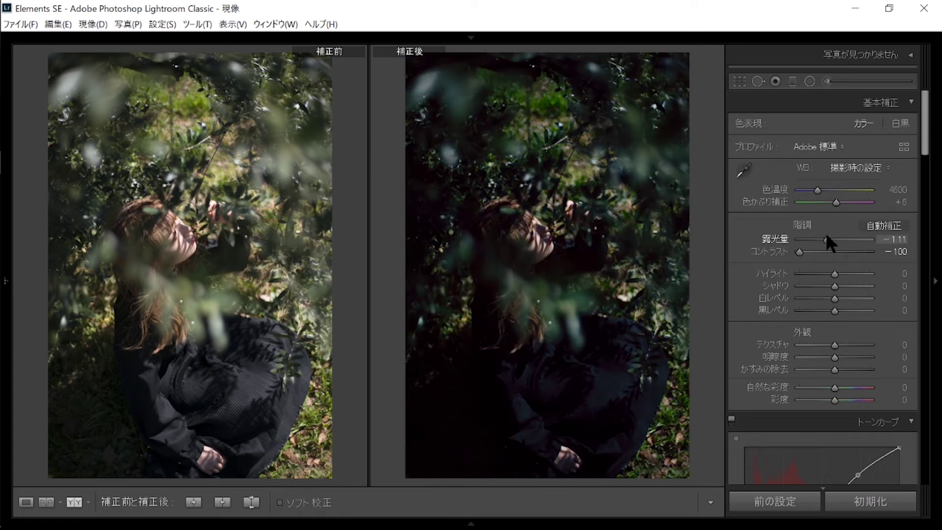
double_click(829, 235)
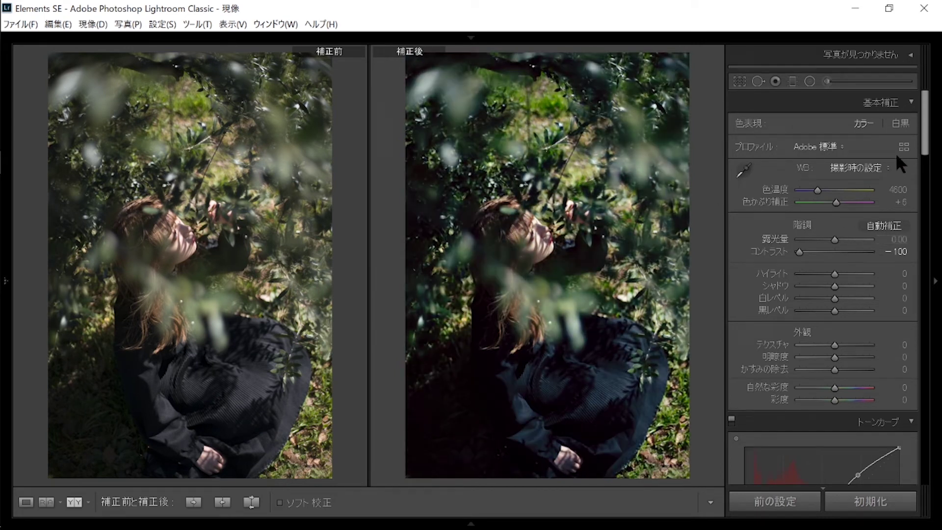
left_click_drag(924, 147, 912, 206)
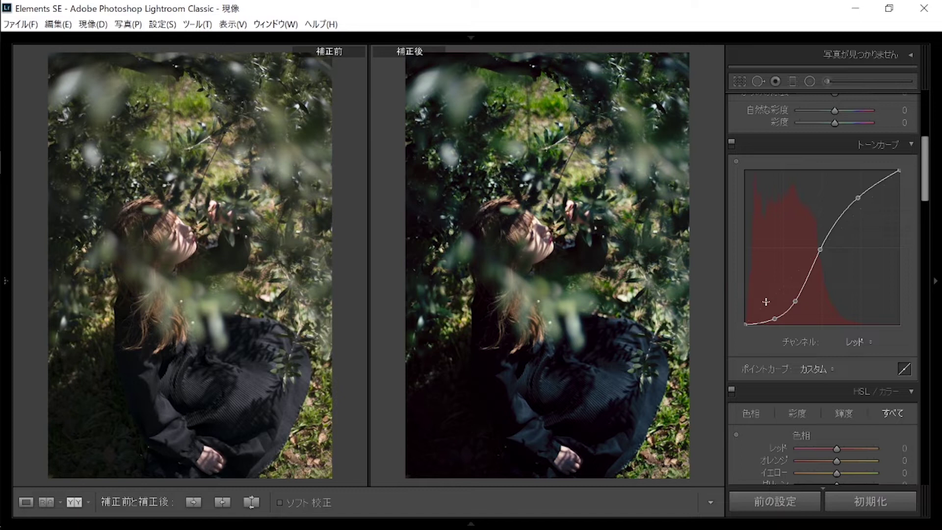
left_click(857, 341)
On the RGB curve, pull down the highlights and shape a contrast S-curve.
left_click(860, 360)
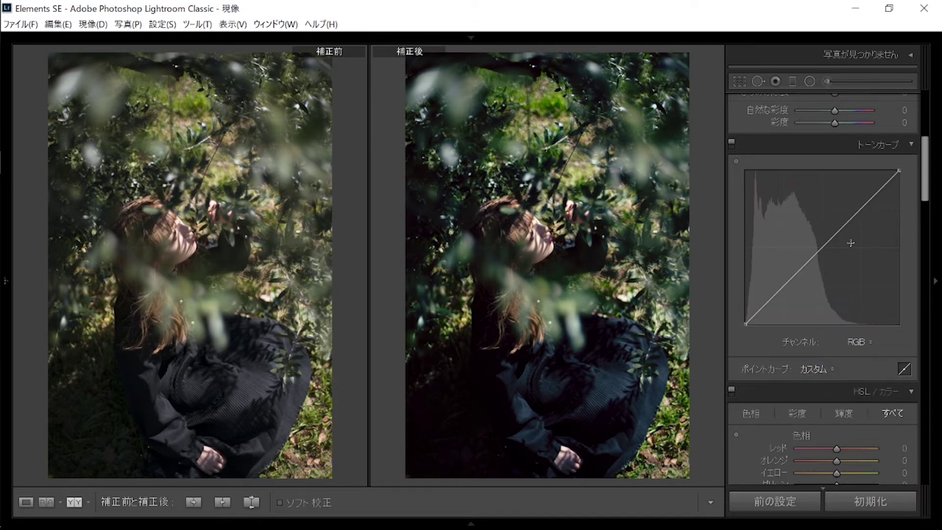
left_click_drag(899, 170, 905, 176)
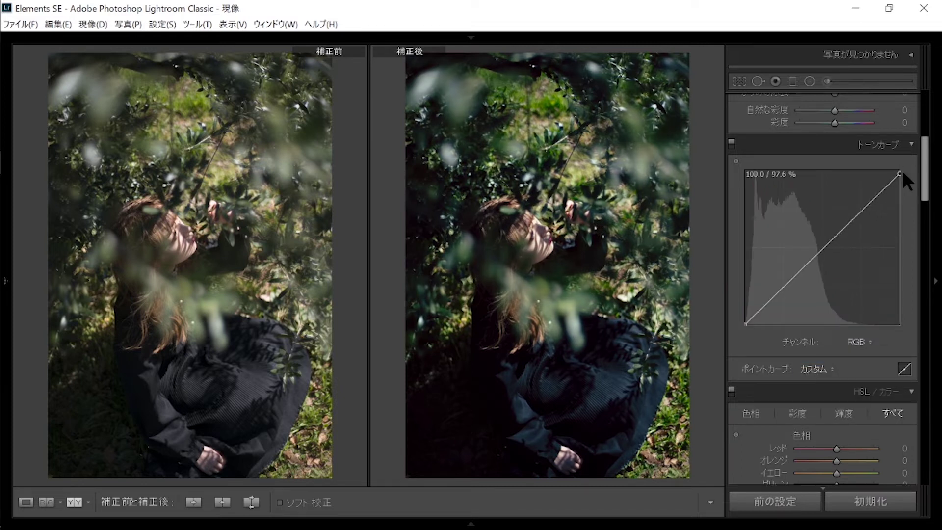
left_click_drag(907, 177, 901, 176)
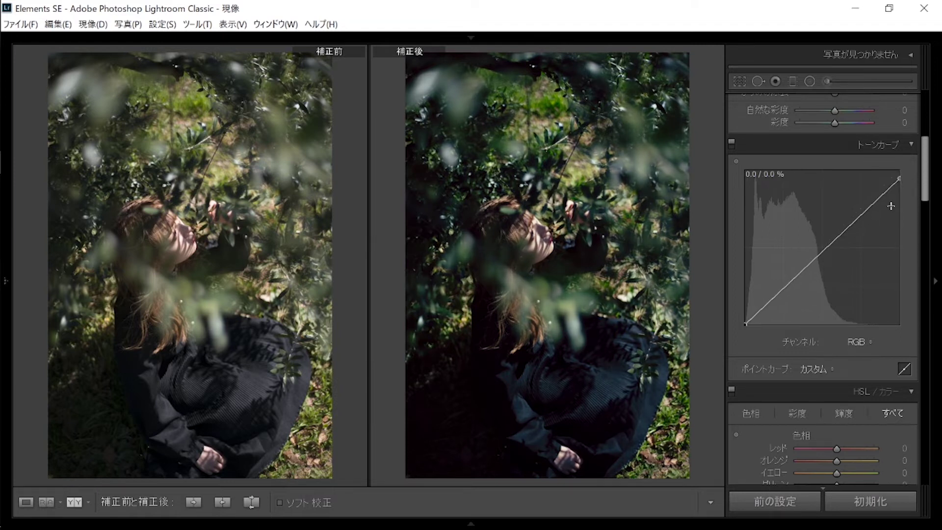
left_click_drag(745, 323, 738, 321)
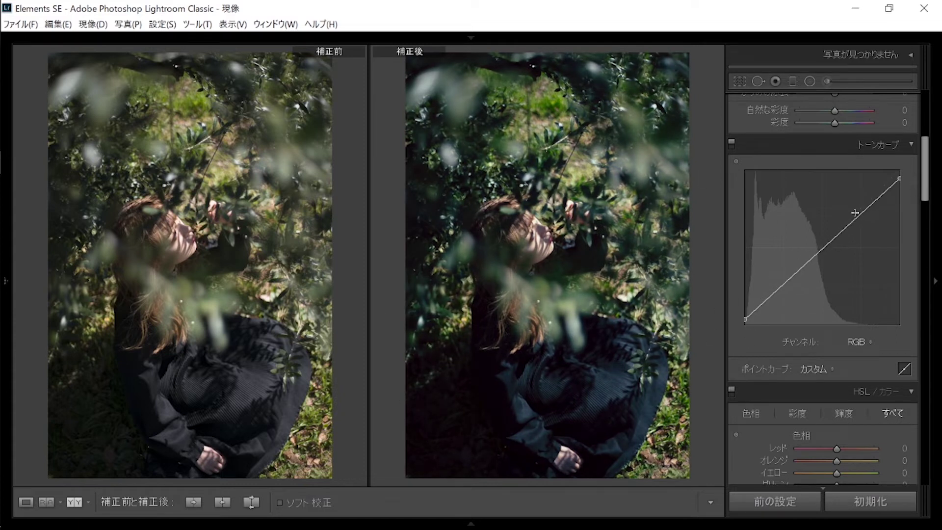
mouse_move(783, 302)
left_mouse_down()
mouse_move(782, 317)
mouse_move(810, 274)
left_mouse_up()
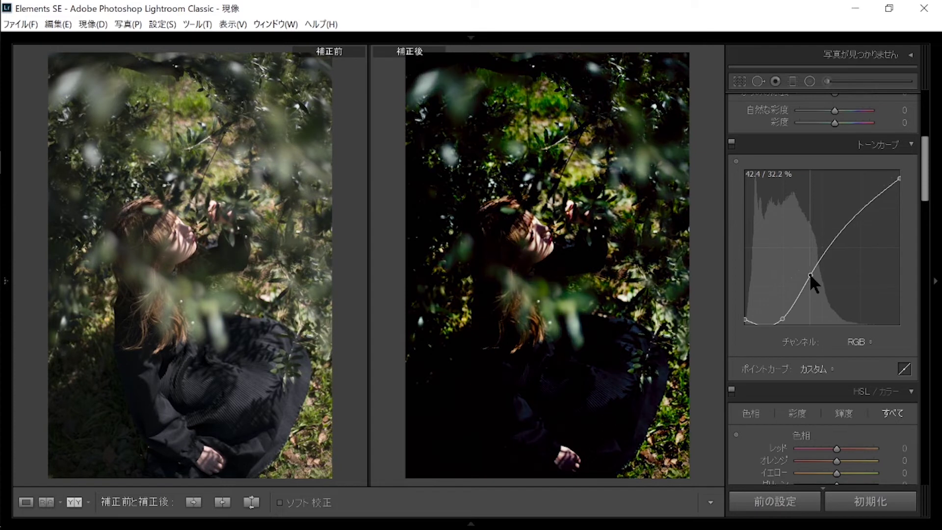
left_click_drag(783, 316, 784, 311)
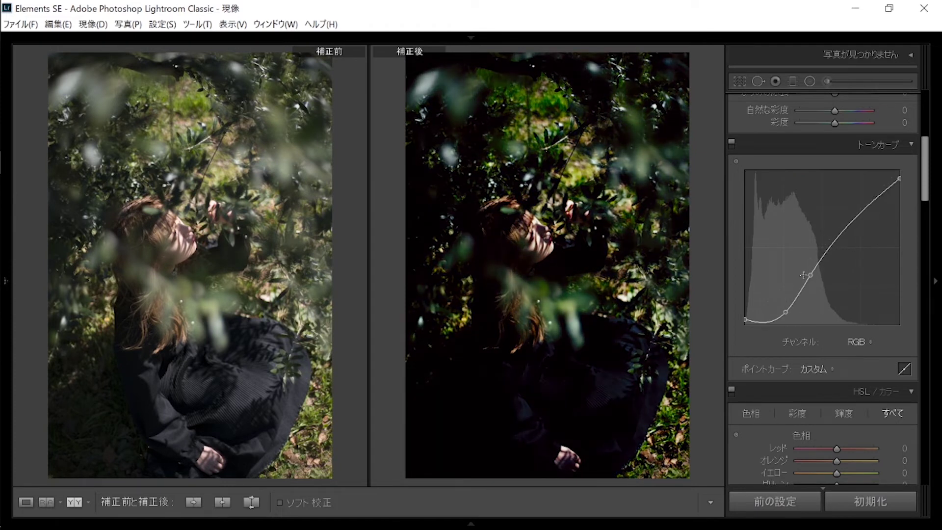
Flatten the deepest shadows on the RGB curve and raise Exposure to +1.74.
left_click_drag(785, 312, 847, 233)
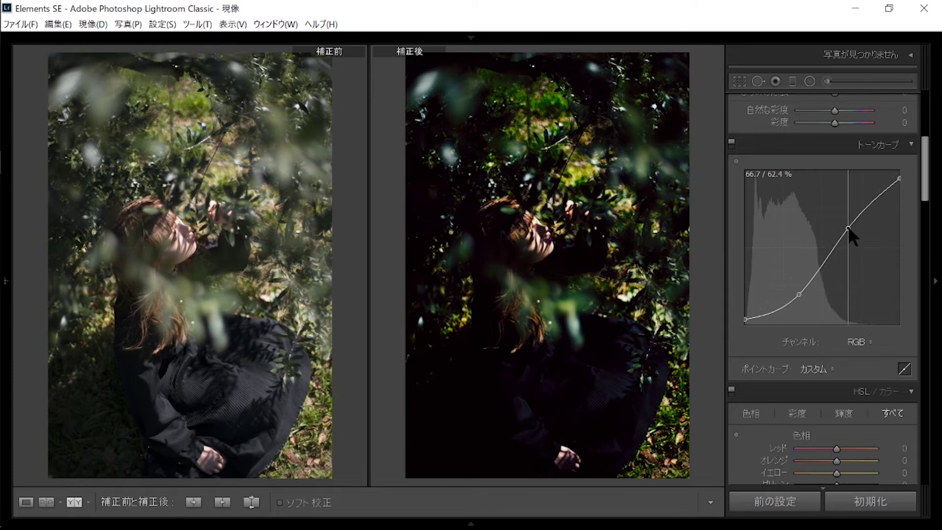
left_click_drag(824, 264, 822, 266)
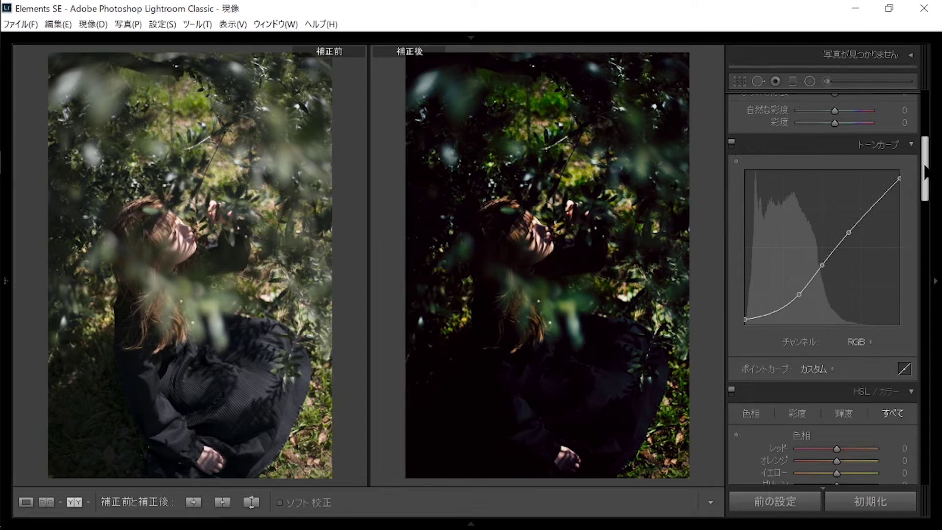
scroll(924, 157, "up", 2)
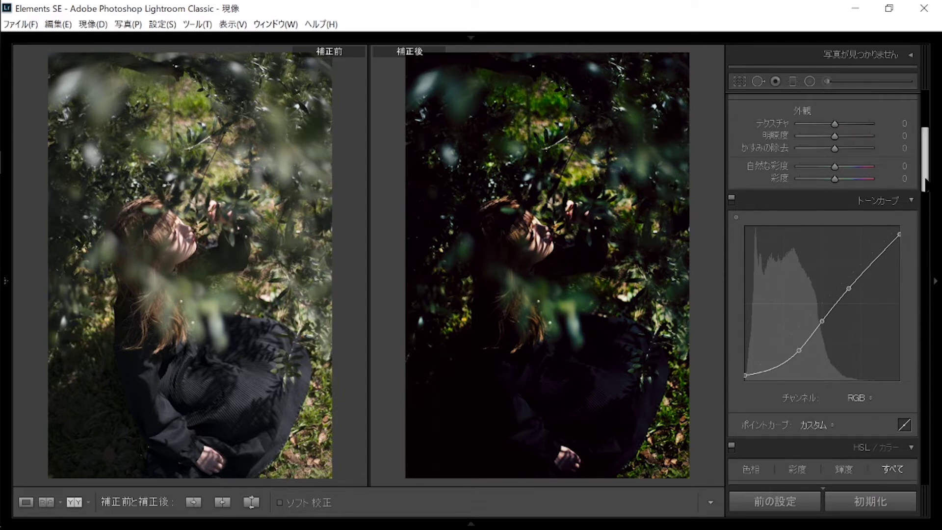
left_click_drag(786, 365, 782, 367)
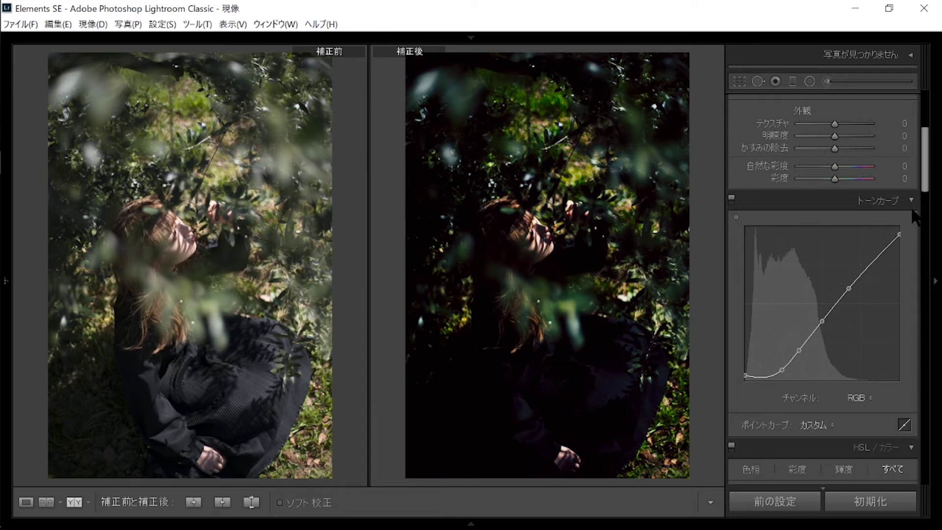
scroll(883, 220, "up", 5)
left_click_drag(845, 234, 841, 237)
left_click_drag(923, 142, 921, 199)
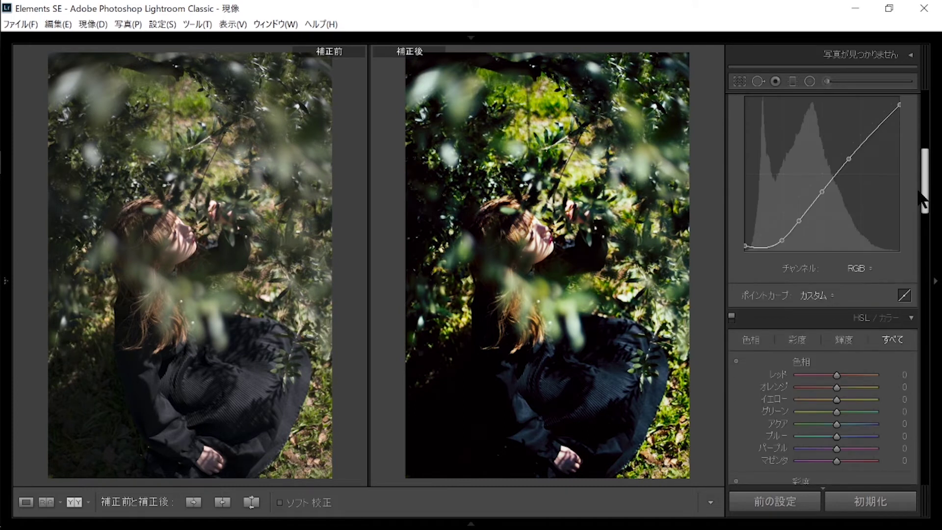
In region tone curve mode, set Darks +49, Highlights −25 and Lights +25.
left_click(902, 296)
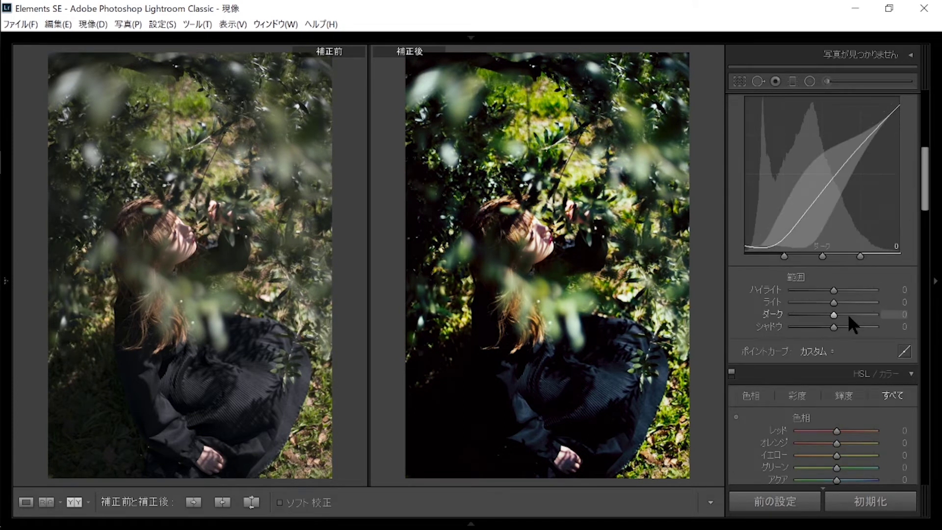
left_click(848, 314)
left_click_drag(849, 315, 853, 316)
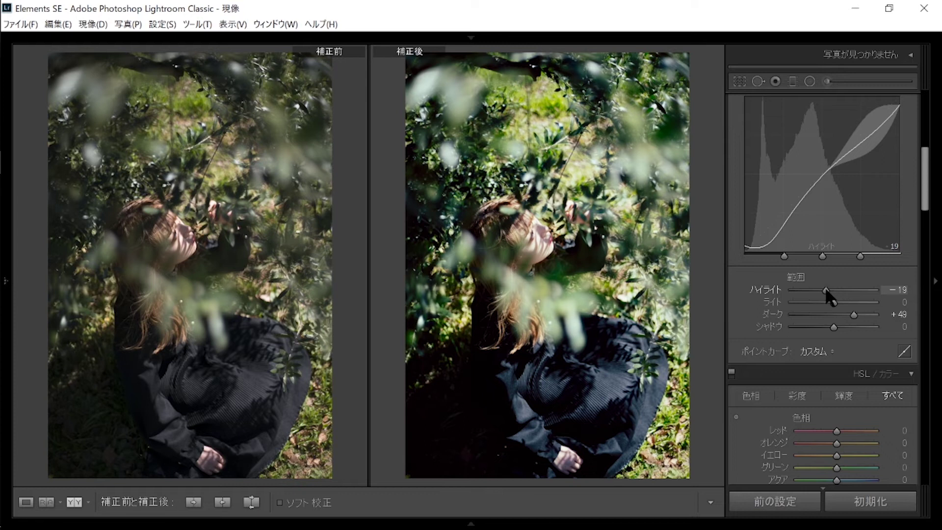
left_click_drag(833, 290, 822, 290)
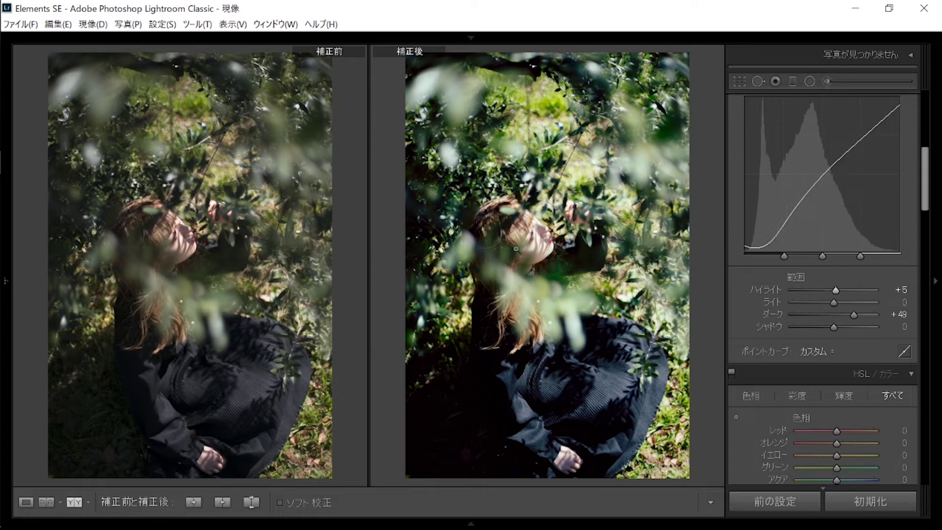
left_click_drag(815, 290, 832, 291)
left_click_drag(822, 292, 843, 301)
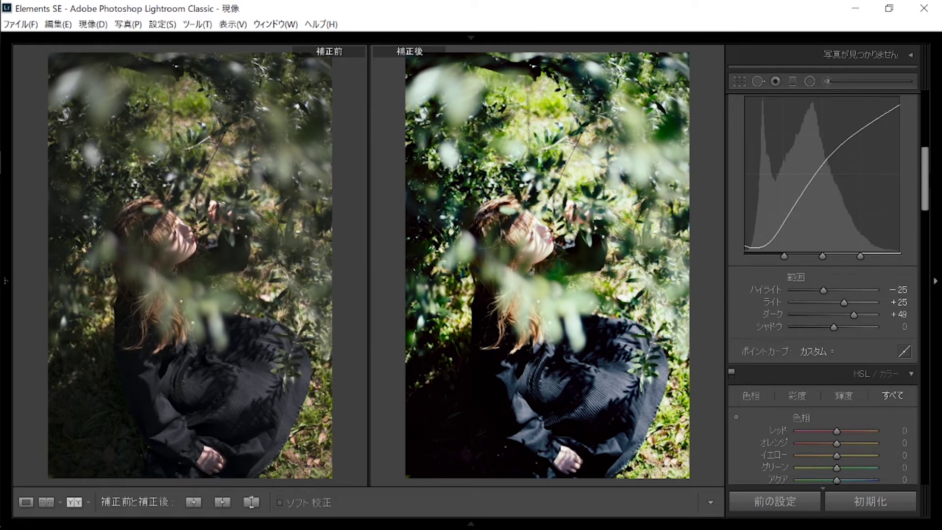
left_click_drag(925, 179, 925, 122)
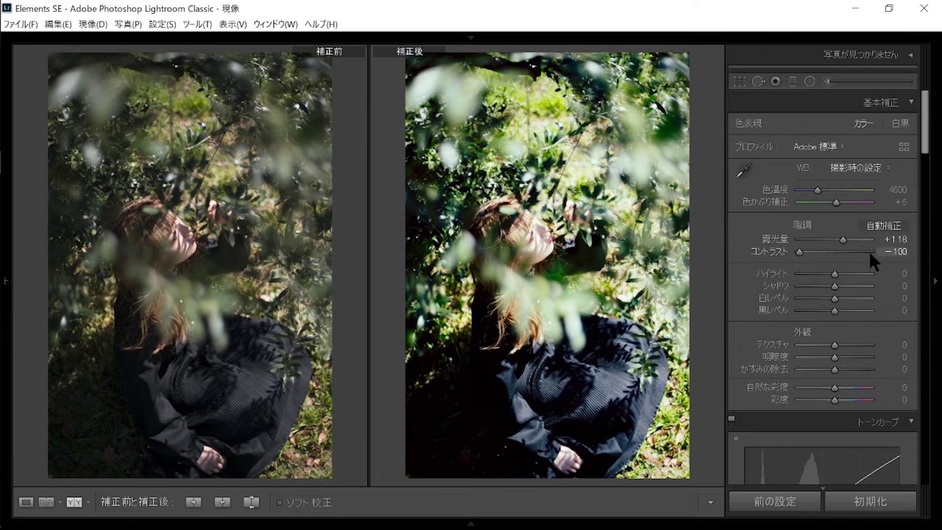
Set Exposure +0.63, Highlights −60, Shadows +57, Whites +21 and Blacks +63.
mouse_move(834, 273)
left_mouse_down()
mouse_move(810, 273)
mouse_move(860, 285)
mouse_move(809, 298)
left_mouse_up()
mouse_move(833, 310)
left_mouse_down()
mouse_move(852, 309)
mouse_move(855, 286)
mouse_move(816, 273)
mouse_move(826, 298)
left_mouse_up()
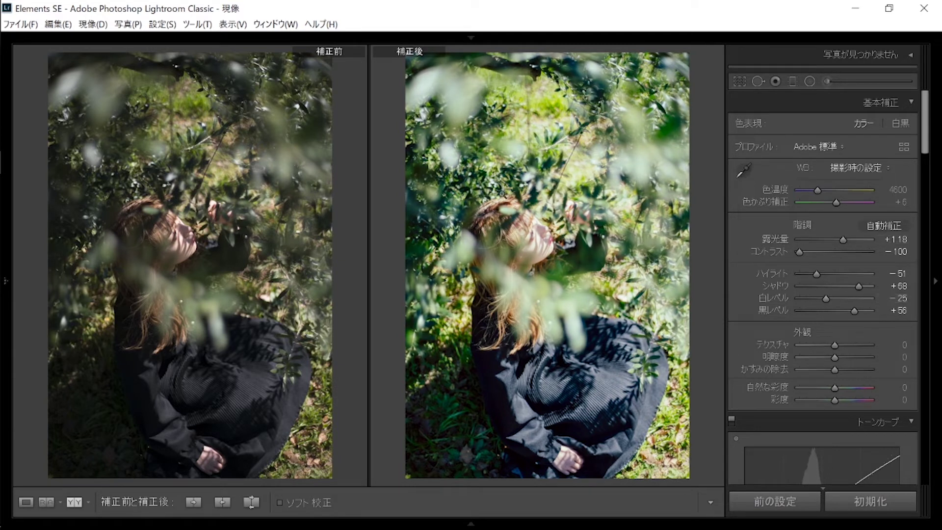
left_click_drag(842, 236, 838, 237)
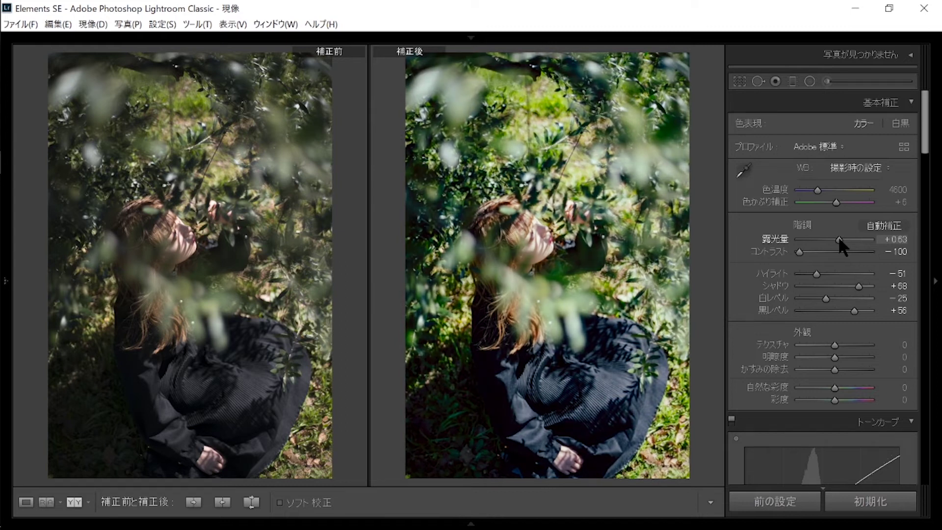
left_click_drag(816, 274, 812, 273)
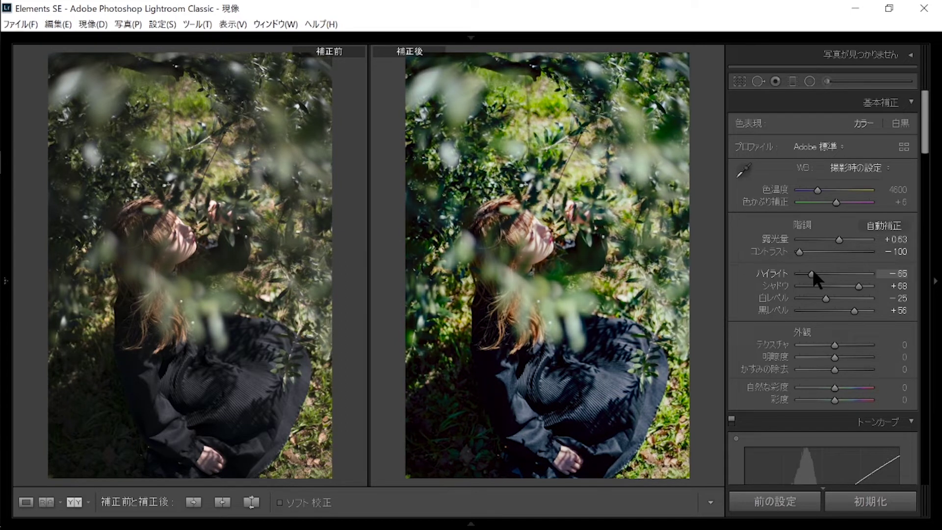
mouse_move(854, 309)
left_mouse_down()
mouse_move(857, 285)
mouse_move(836, 297)
mouse_move(845, 298)
left_mouse_up()
Lower Vibrance to −3 and Saturation to −10.
left_click_drag(924, 123, 924, 147)
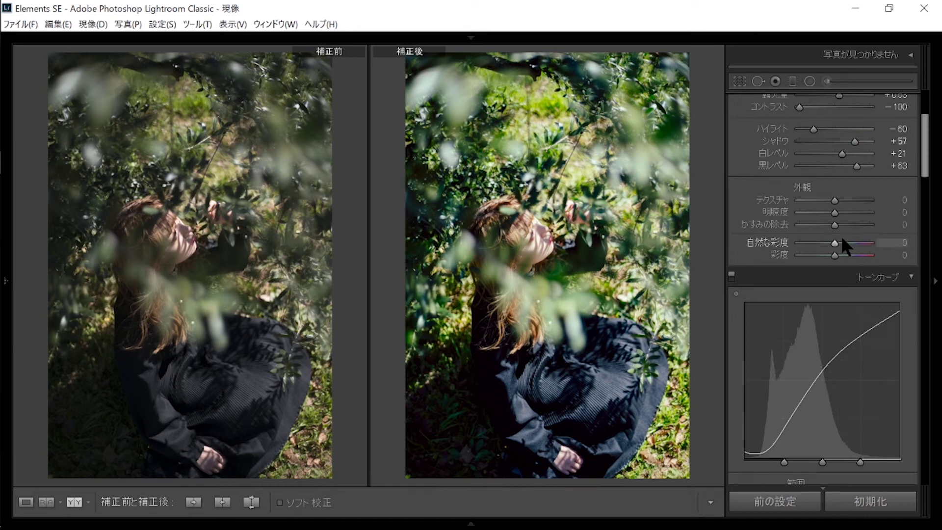
left_click_drag(836, 241, 831, 256)
scroll(926, 148, "down", 2)
scroll(925, 148, "down", 3)
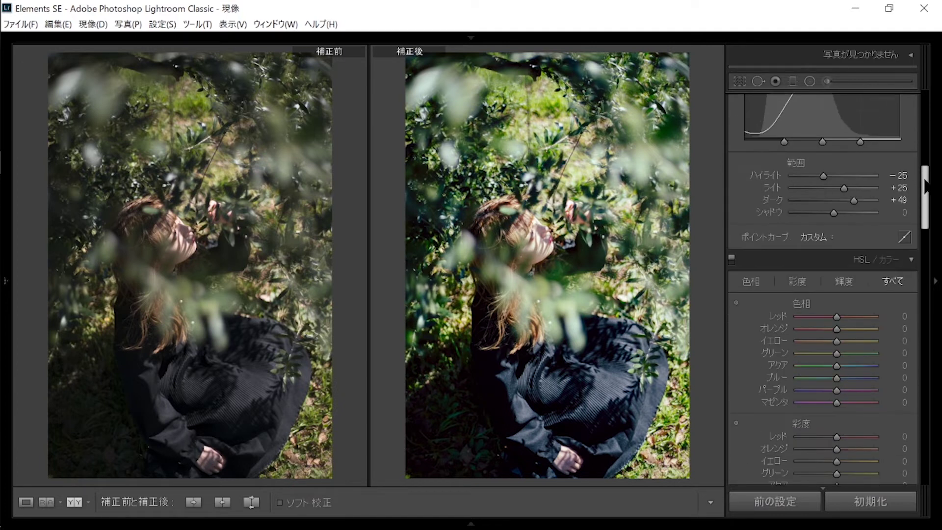
scroll(925, 130, "up", 4)
scroll(924, 130, "up", 3)
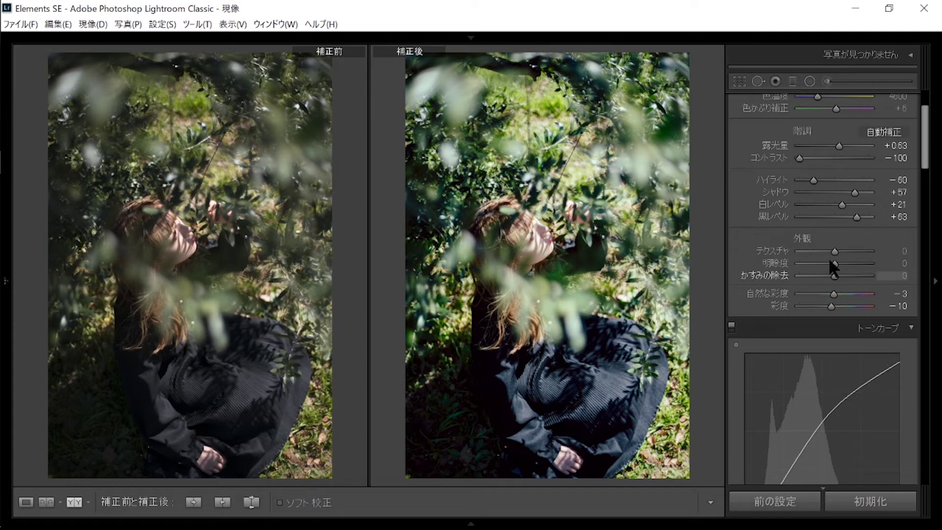
scroll(926, 129, "down", 6)
scroll(925, 147, "down", 3)
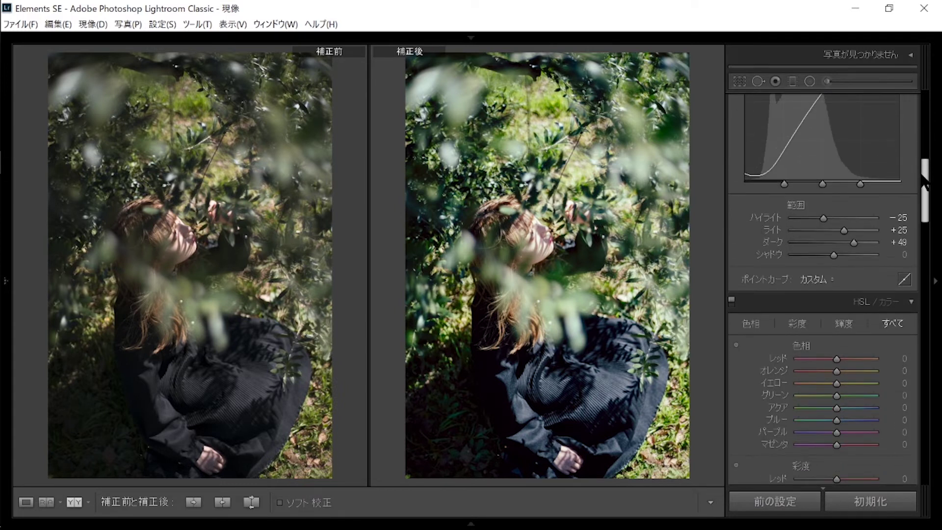
scroll(925, 192, "down", 2)
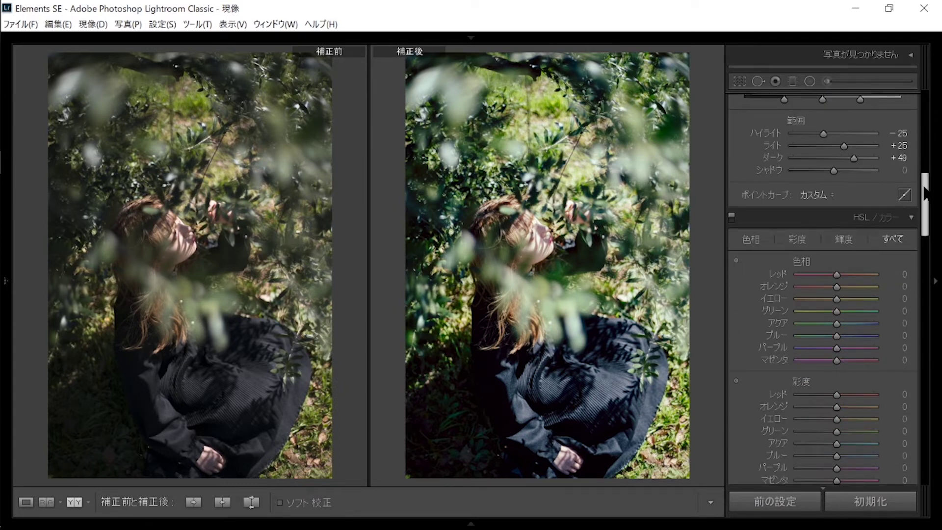
scroll(926, 193, "down", 1)
scroll(912, 190, "down", 2)
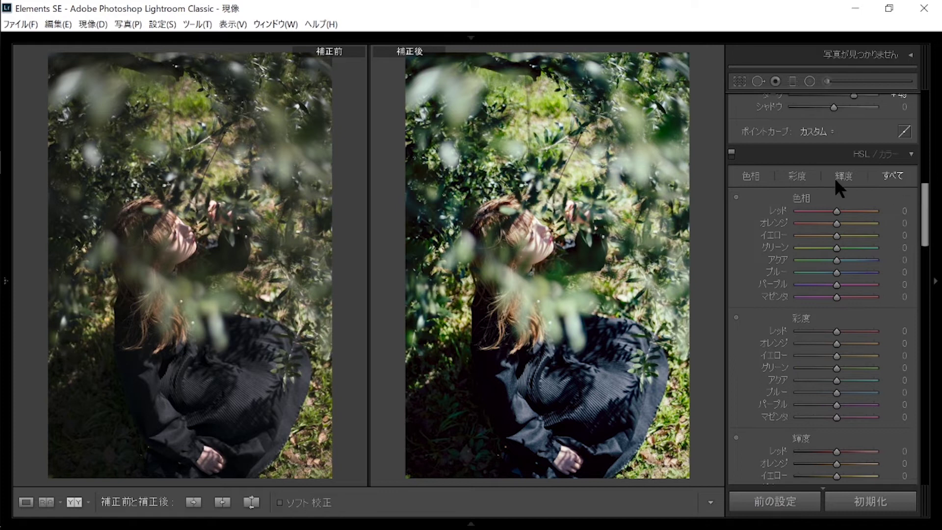
Adjust the red, orange and yellow hue sliders, settling yellow around −33.
left_click_drag(842, 206, 826, 212)
double_click(825, 210)
mouse_move(836, 223)
left_mouse_down()
mouse_move(825, 223)
mouse_move(838, 210)
left_mouse_up()
mouse_move(837, 211)
left_mouse_down()
mouse_move(824, 223)
mouse_move(834, 234)
left_mouse_up()
left_click_drag(835, 236, 804, 238)
double_click(807, 236)
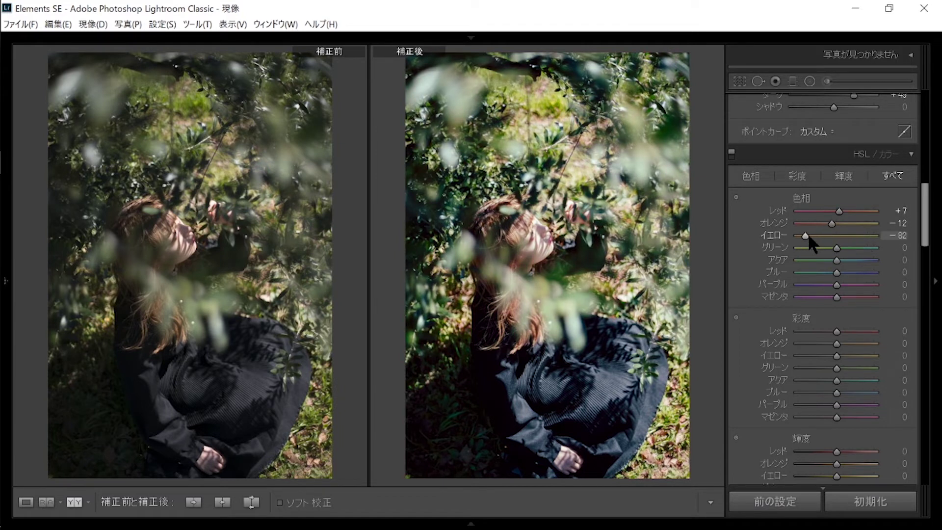
mouse_move(845, 234)
left_mouse_down()
mouse_move(823, 234)
mouse_move(875, 245)
mouse_move(834, 246)
mouse_move(842, 247)
mouse_move(801, 265)
mouse_move(762, 261)
mouse_move(810, 260)
left_mouse_up()
Experiment with aqua hue and saturation, resetting the blue saturation to zero.
left_click(876, 380)
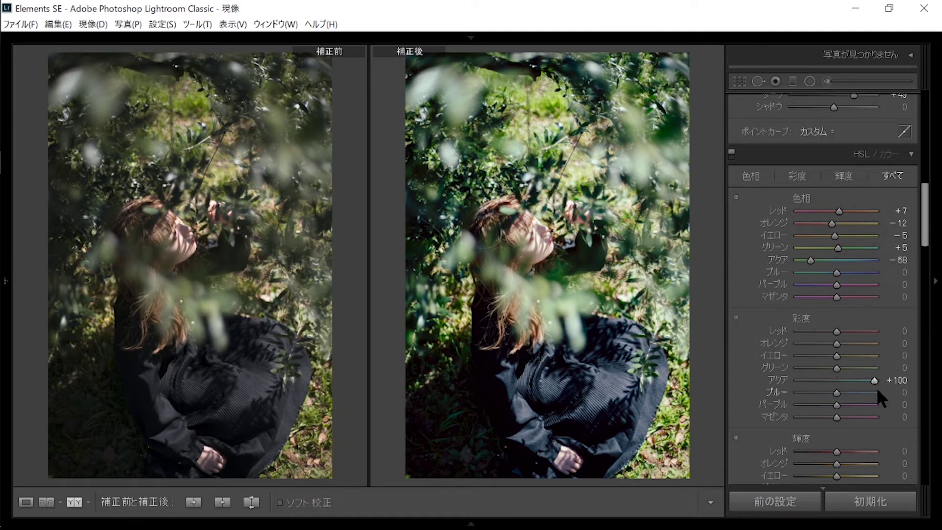
left_click(876, 393)
left_click_drag(810, 259, 819, 259)
double_click(825, 260)
left_click(868, 380)
double_click(872, 392)
left_click(871, 380)
mouse_move(839, 260)
left_mouse_down()
mouse_move(861, 272)
mouse_move(828, 272)
left_mouse_up()
double_click(852, 260)
mouse_move(849, 260)
left_mouse_down()
mouse_move(773, 261)
mouse_move(862, 256)
mouse_move(839, 257)
mouse_move(849, 257)
left_mouse_up()
left_click_drag(843, 255, 841, 255)
Reset purple and aqua saturation, and set Purple hue +12 and Magenta hue +14.
scroll(925, 216, "down", 3)
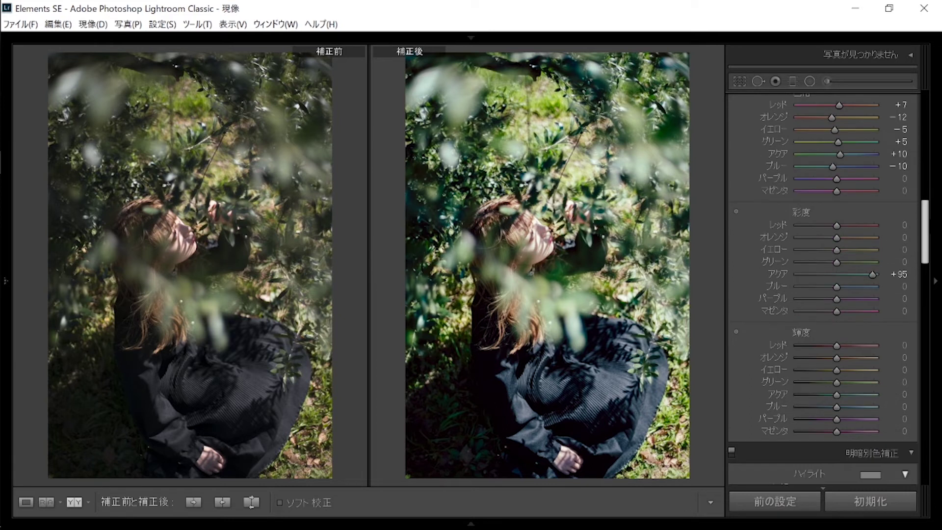
left_click_drag(799, 293, 827, 296)
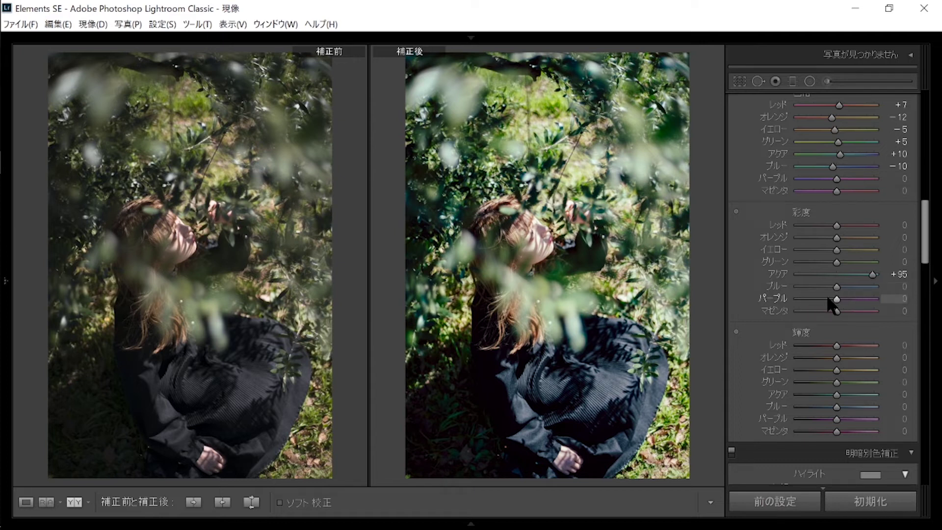
double_click(869, 272)
left_click_drag(836, 179, 821, 179)
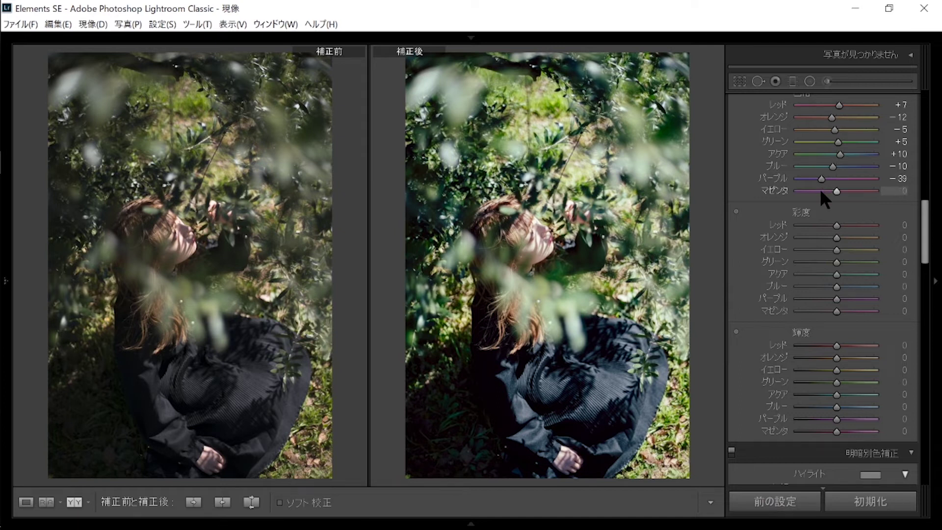
left_click_drag(854, 190, 848, 191)
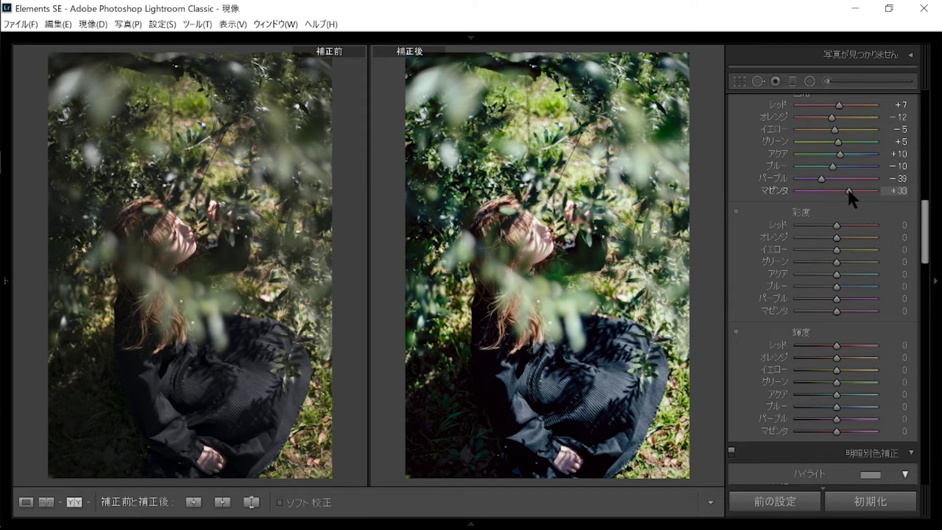
left_click(836, 235)
mouse_move(832, 179)
left_mouse_down()
mouse_move(840, 178)
mouse_move(838, 190)
left_mouse_up()
double_click(836, 237)
Desaturate Red −3, Orange −15, Yellow −5 and Green −38.
left_click_drag(833, 225, 835, 224)
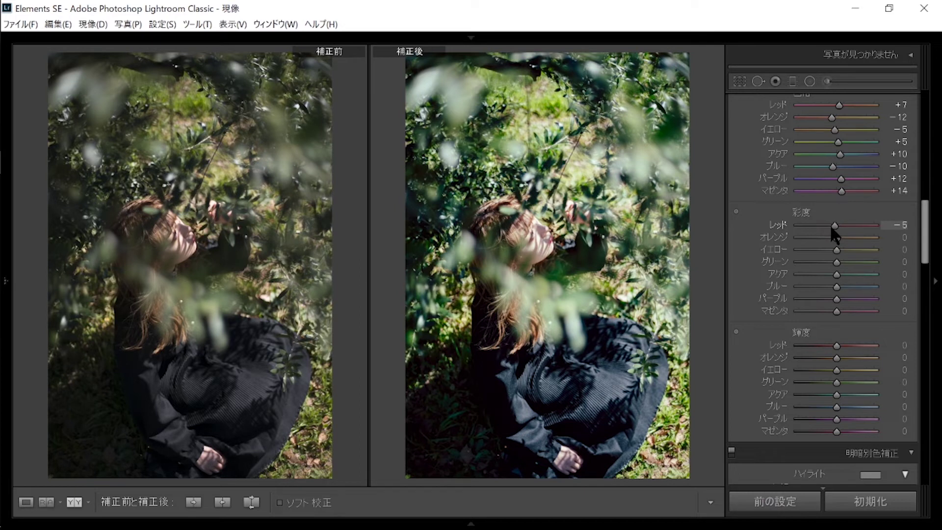
mouse_move(832, 226)
left_mouse_down()
mouse_move(799, 238)
mouse_move(864, 250)
left_mouse_up()
double_click(791, 251)
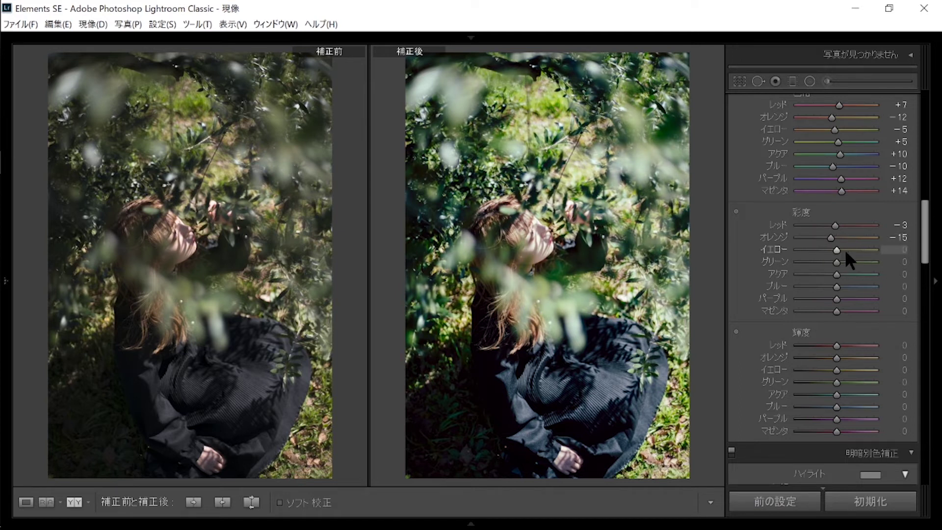
left_click_drag(837, 249, 824, 261)
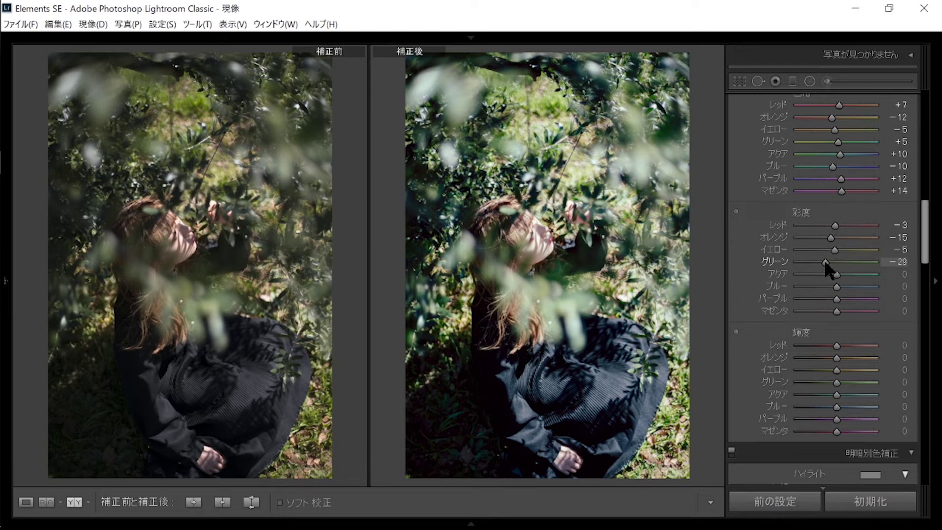
left_click_drag(821, 260, 819, 261)
Desaturate Aqua −15, Blue −12, Purple −20 and Magenta −16.
mouse_move(834, 276)
left_mouse_down()
mouse_move(829, 287)
mouse_move(777, 301)
mouse_move(827, 299)
left_mouse_up()
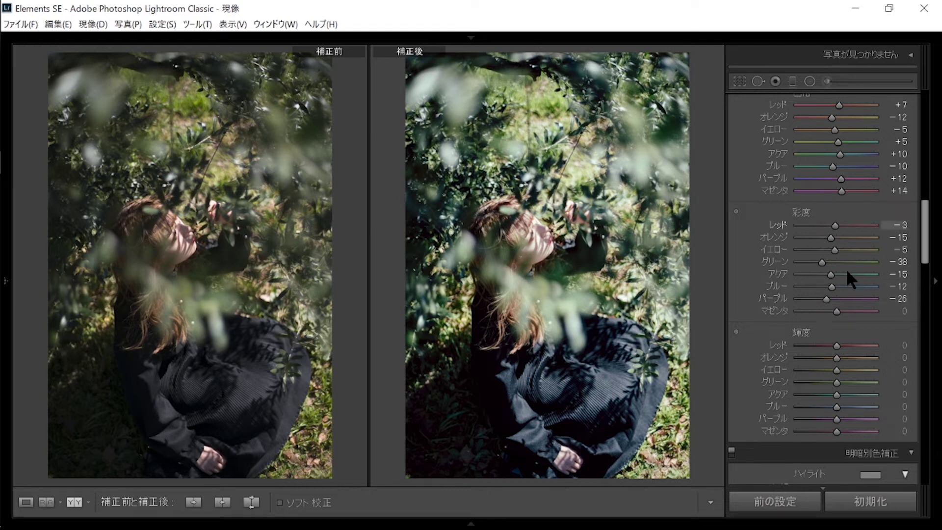
left_click(825, 299)
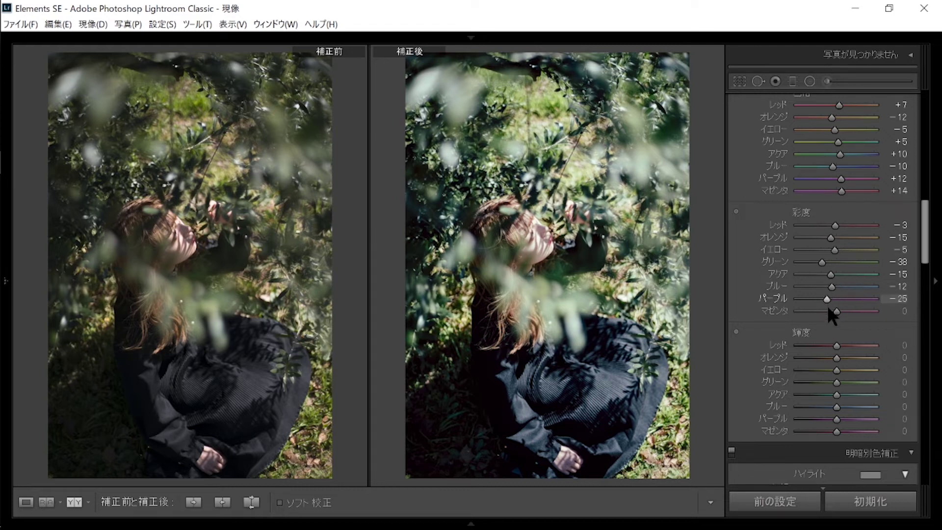
left_click_drag(826, 311, 830, 310)
left_click(829, 299)
scroll(824, 294, "down", 3)
left_click_drag(849, 238, 855, 237)
Set luminance Red +6, Orange +20, Yellow +25, Green +5, Aqua +11, Blue +12, Purple +15; Magenta 0.
double_click(813, 237)
left_click_drag(835, 240, 845, 249)
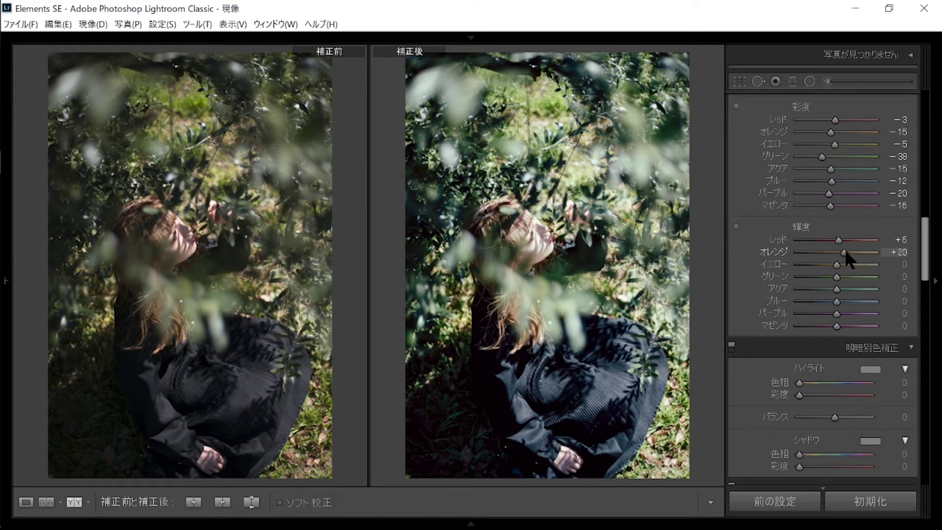
mouse_move(834, 265)
left_mouse_down()
mouse_move(855, 264)
mouse_move(818, 263)
mouse_move(841, 263)
left_mouse_up()
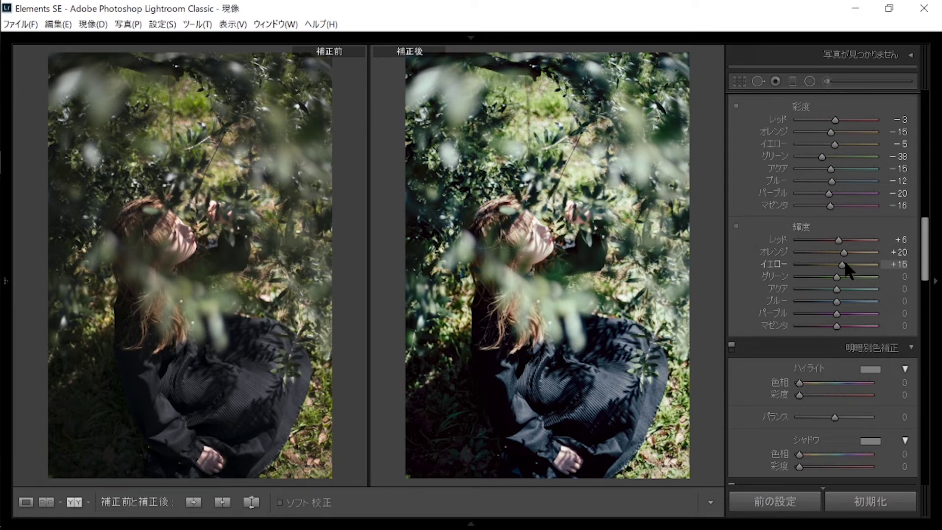
mouse_move(836, 276)
left_mouse_down()
mouse_move(874, 276)
mouse_move(855, 276)
left_mouse_up()
double_click(854, 276)
left_click_drag(843, 264, 848, 264)
mouse_move(834, 276)
left_mouse_down()
mouse_move(889, 277)
mouse_move(794, 282)
mouse_move(840, 275)
left_mouse_up()
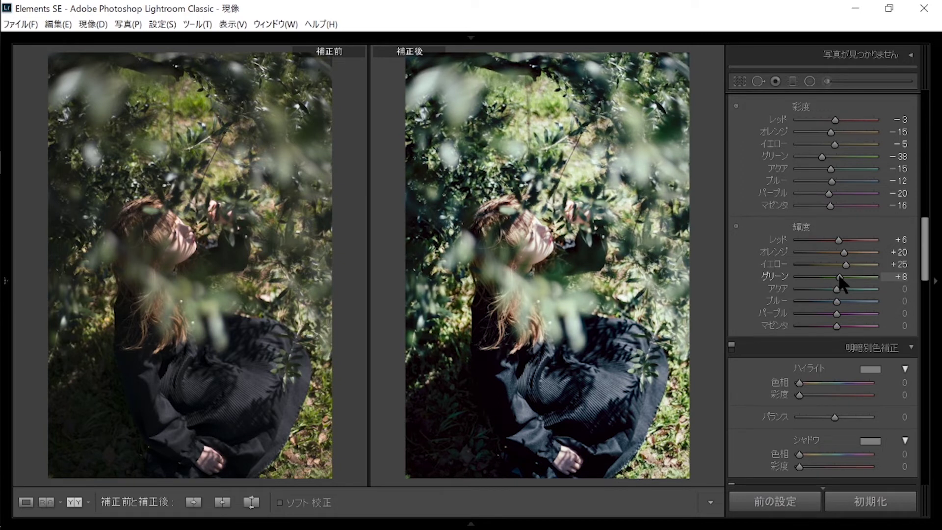
left_click_drag(836, 289, 843, 325)
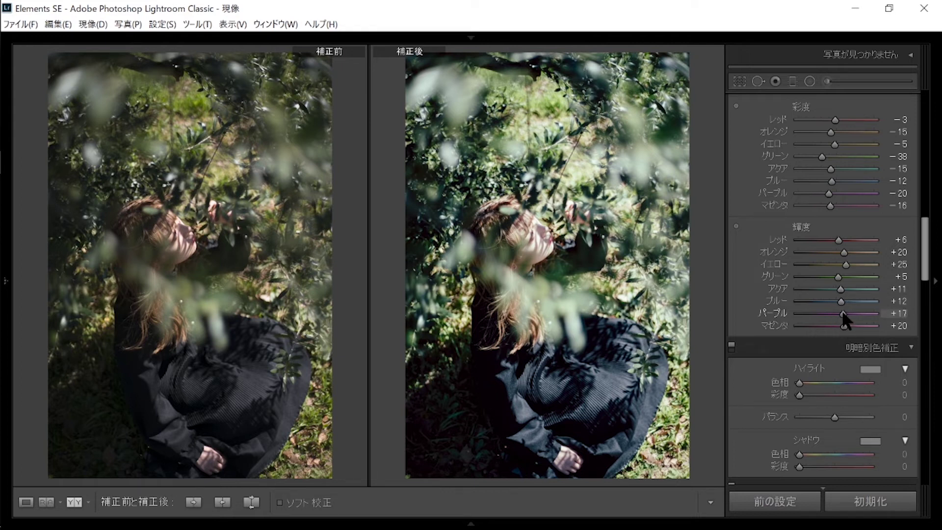
double_click(844, 325)
left_click_drag(925, 248, 924, 442)
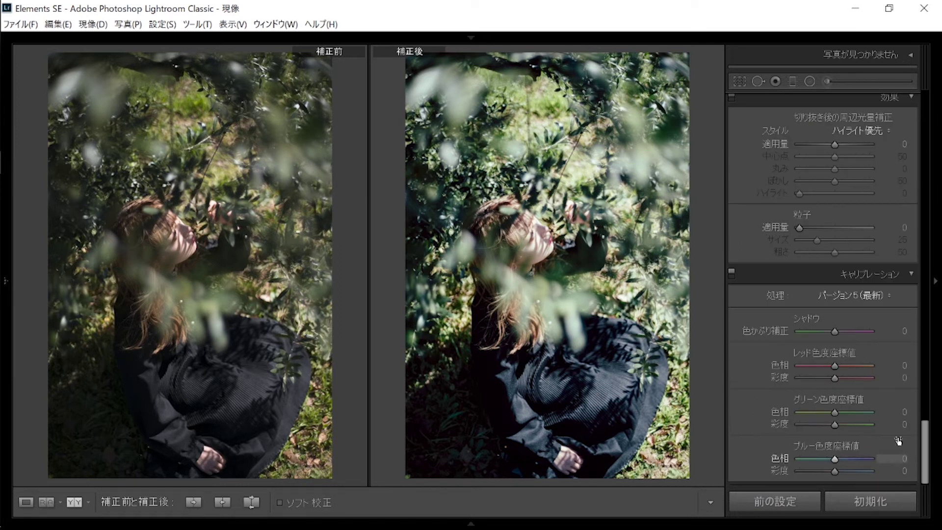
Compare the photo with HSL toggled off and on, then set calibration Shadows Tint to -6.
scroll(824, 245, "up", 15)
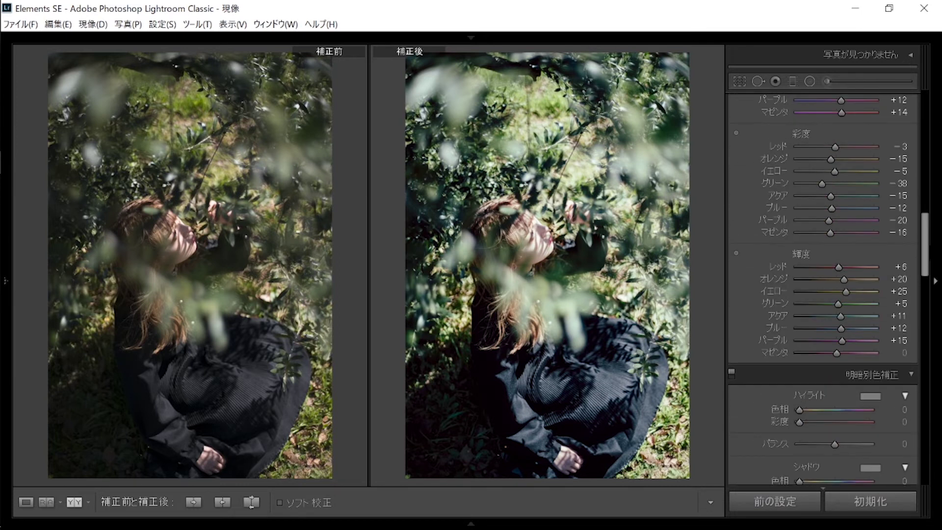
left_click(731, 299)
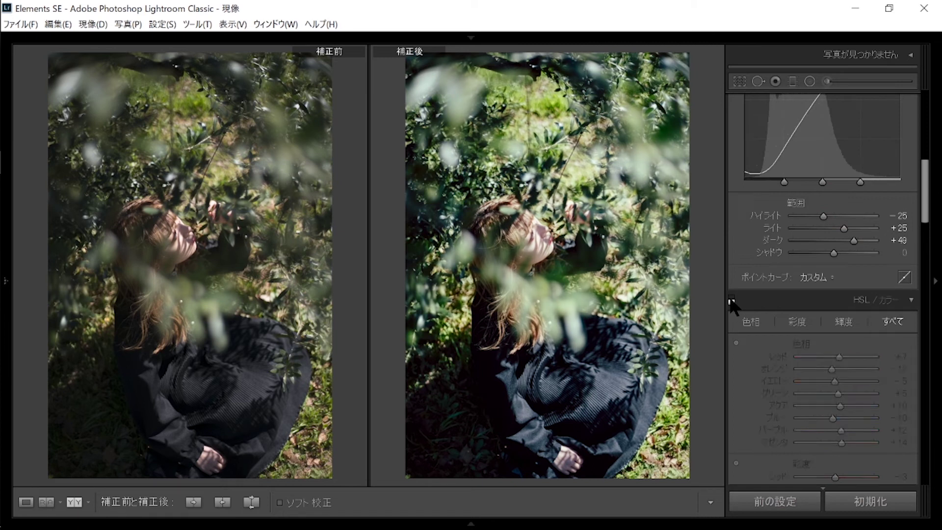
left_click(731, 299)
left_click(732, 299)
scroll(853, 325, "down", 10)
scroll(853, 325, "down", 5)
mouse_move(833, 331)
left_mouse_down()
mouse_move(823, 329)
mouse_move(850, 328)
left_mouse_up()
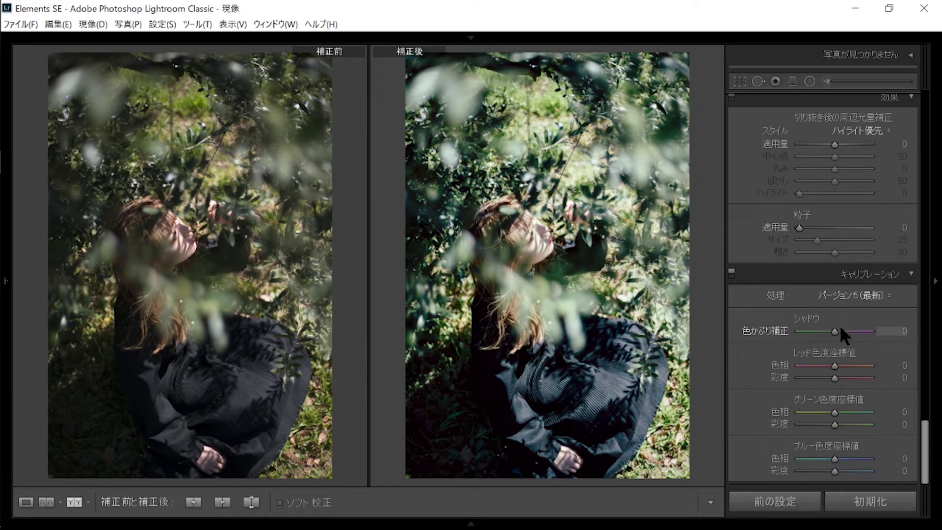
left_click_drag(834, 326, 831, 329)
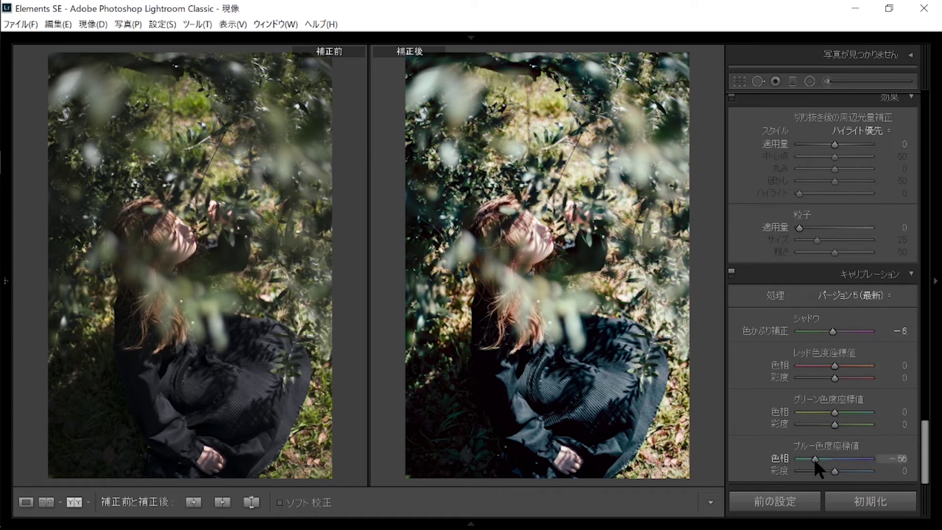
Shift the calibration primary hues: red +35, green +60, blue -17.
left_click_drag(824, 460, 828, 459)
left_click_drag(825, 458, 824, 457)
left_click_drag(834, 411, 856, 412)
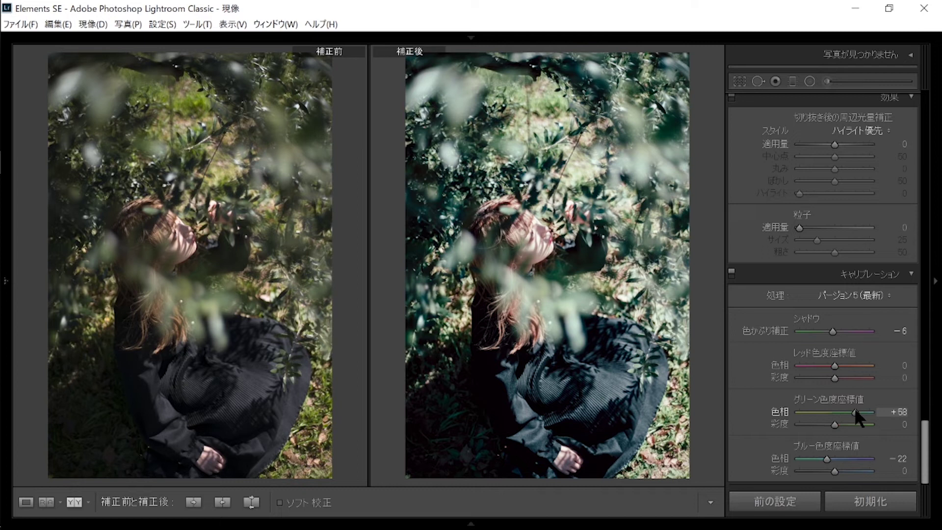
mouse_move(854, 412)
left_mouse_down()
mouse_move(825, 412)
mouse_move(876, 412)
left_mouse_up()
left_click_drag(835, 366, 845, 365)
left_click_drag(850, 410, 855, 408)
mouse_move(826, 458)
left_mouse_down()
mouse_move(855, 458)
mouse_move(822, 461)
left_mouse_up()
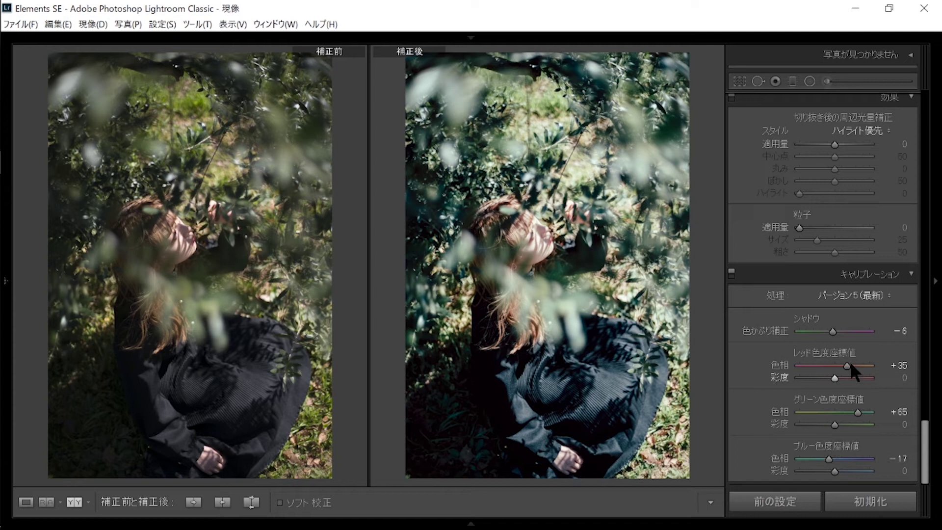
mouse_move(847, 365)
left_mouse_down()
mouse_move(832, 366)
mouse_move(849, 362)
left_mouse_up()
left_click_drag(854, 408, 852, 408)
left_click(568, 208)
left_click(572, 257)
Set calibration primary saturations: blue +61, red -51, green +15.
left_click_drag(834, 471, 856, 471)
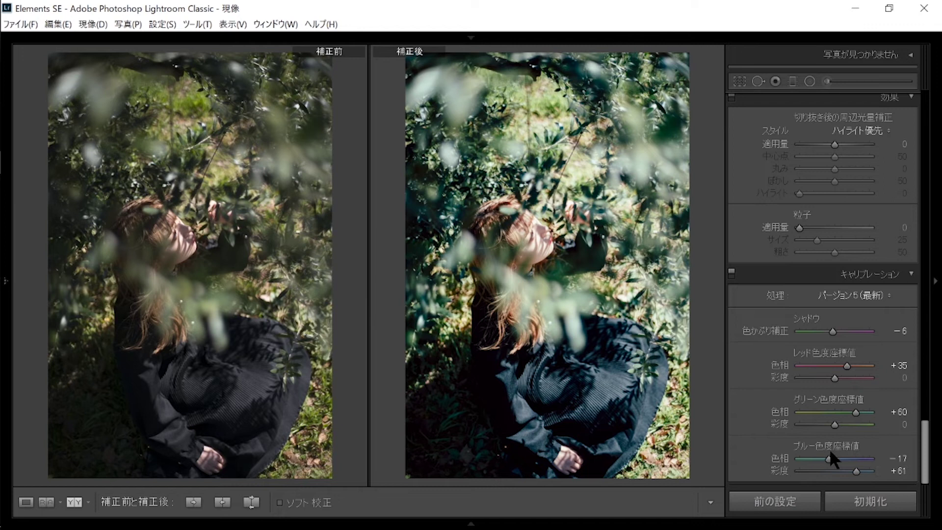
left_click_drag(834, 377, 817, 378)
left_click_drag(817, 376, 816, 376)
left_click_drag(835, 424, 839, 424)
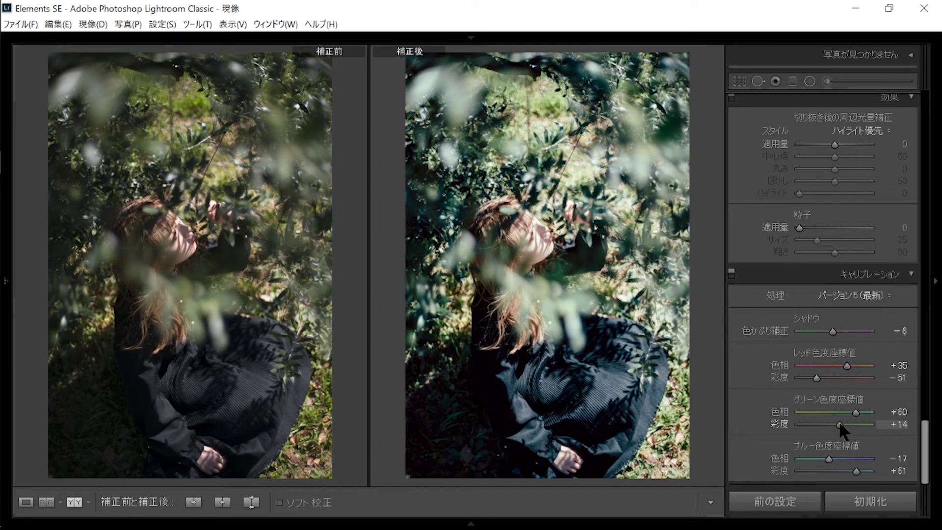
left_click_drag(840, 422, 838, 422)
left_click_drag(920, 461, 924, 123)
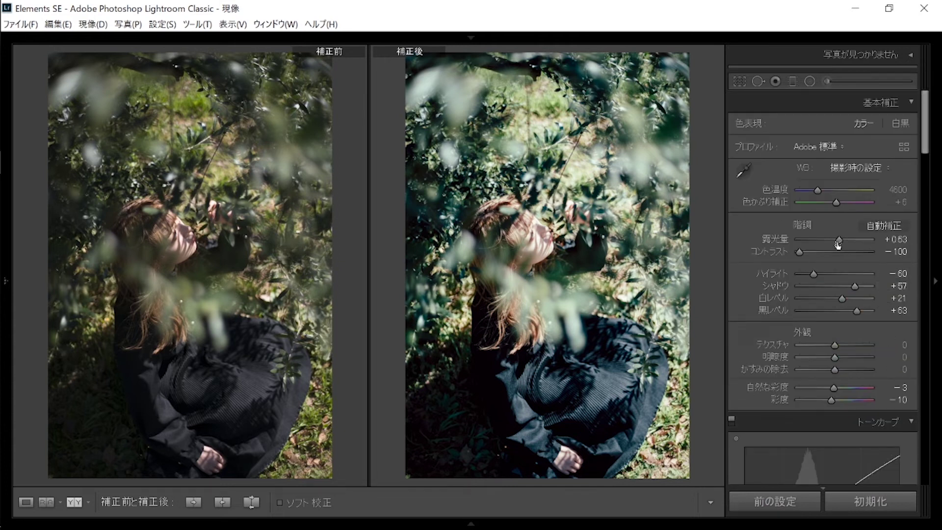
Set whites to 0, ease highlights to -54, lift shadows strongly and raise blacks to +54.
mouse_move(820, 298)
left_mouse_down()
mouse_move(831, 297)
mouse_move(818, 274)
left_mouse_up()
mouse_move(814, 271)
left_mouse_down()
mouse_move(840, 297)
mouse_move(849, 284)
mouse_move(862, 308)
left_mouse_up()
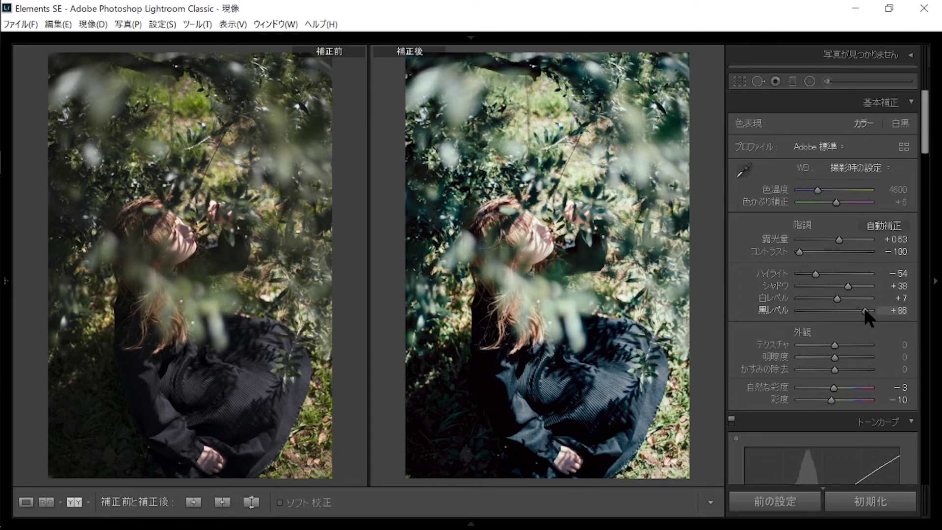
double_click(848, 286)
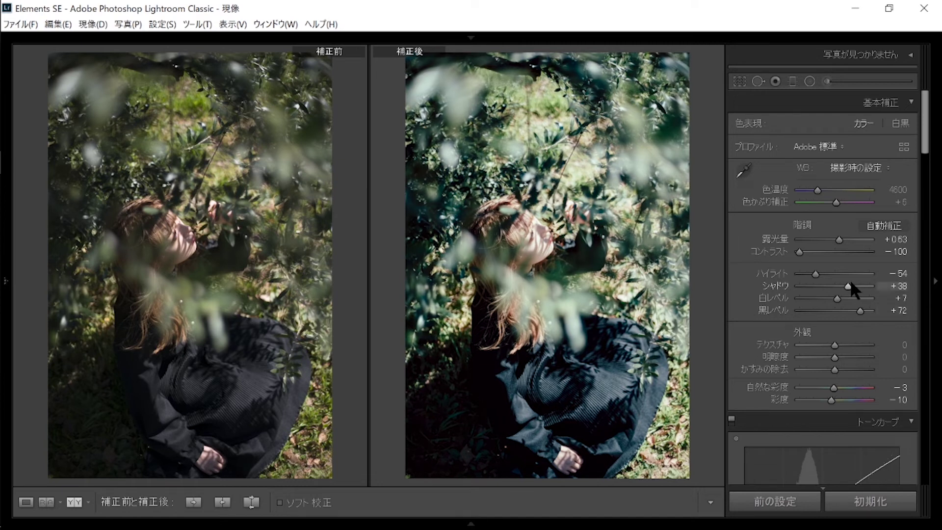
double_click(860, 311)
left_click_drag(836, 286, 843, 286)
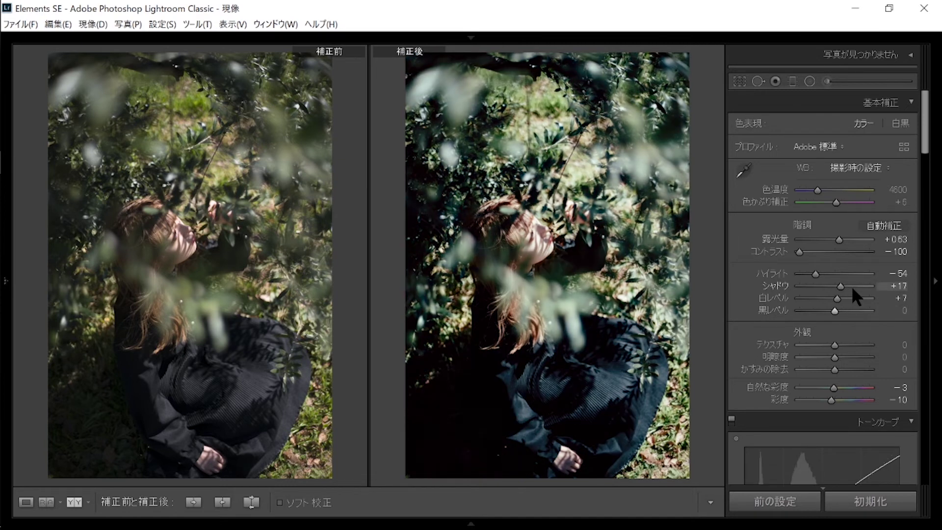
left_click(862, 286)
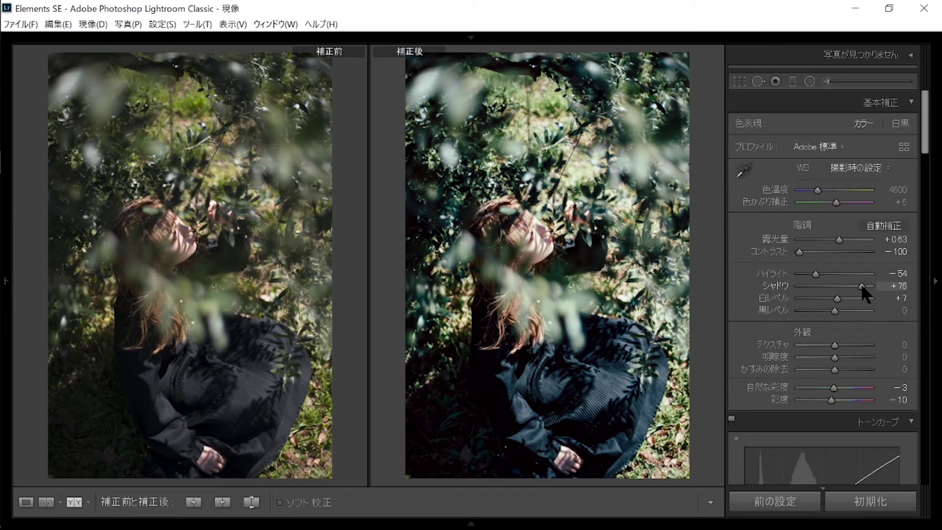
mouse_move(848, 309)
left_mouse_down()
mouse_move(836, 310)
mouse_move(855, 310)
left_mouse_up()
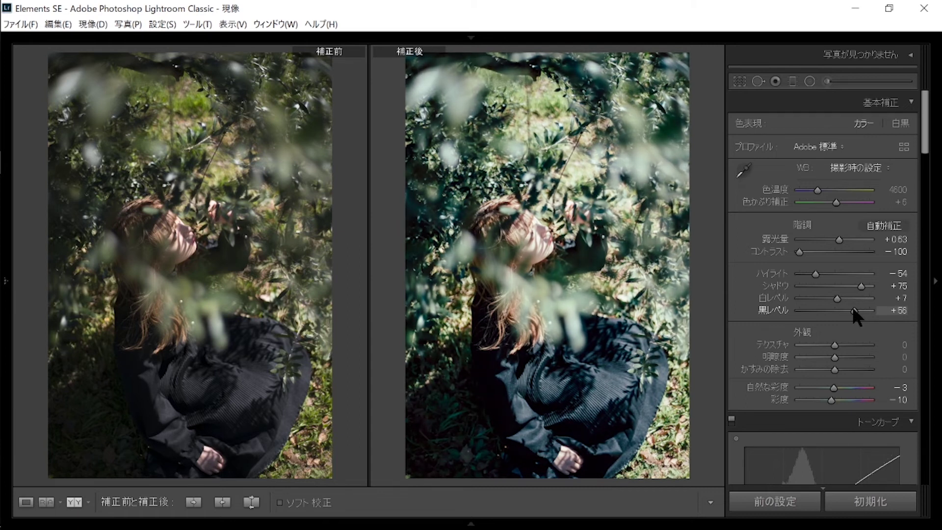
mouse_move(854, 310)
left_mouse_down()
mouse_move(796, 299)
mouse_move(854, 295)
mouse_move(838, 295)
left_mouse_up()
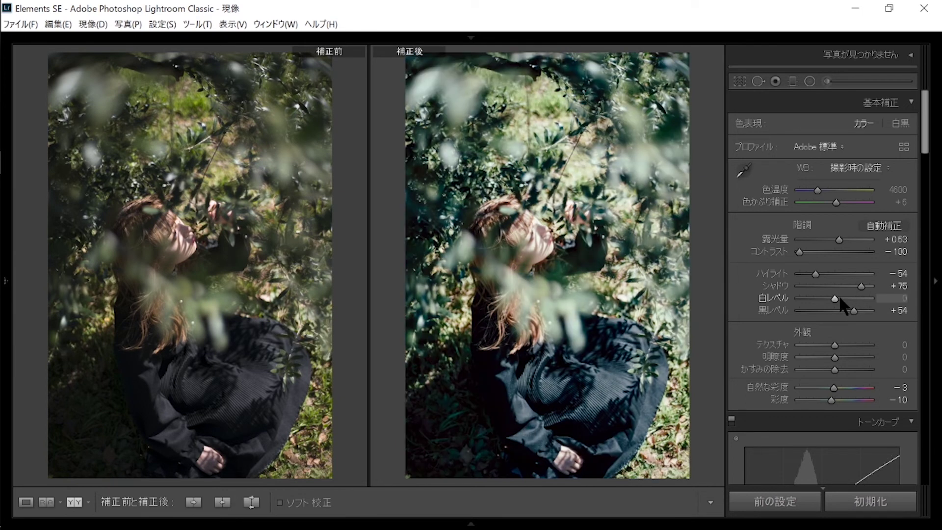
Brighten the exposure and briefly try darkening shadows on the tone curve.
left_click_drag(840, 237, 841, 237)
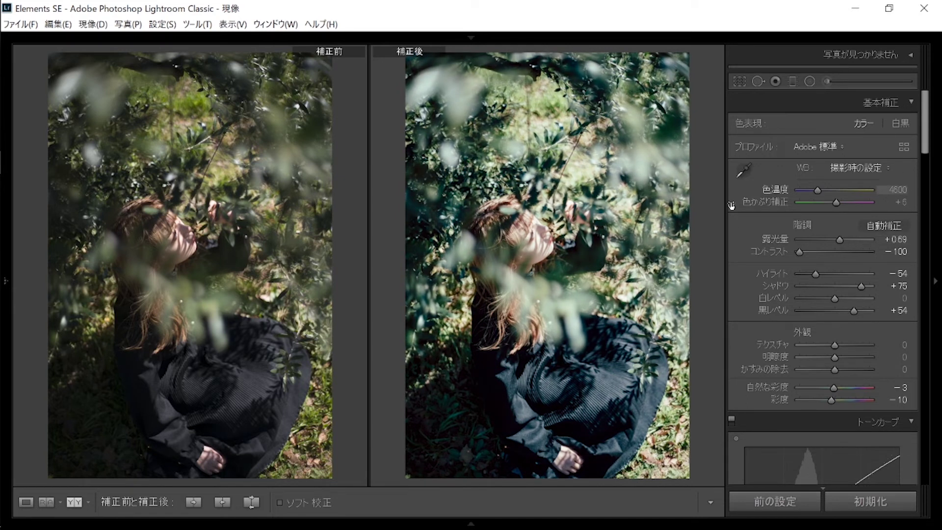
scroll(824, 235, "down", 5)
scroll(844, 265, "down", 3)
scroll(856, 282, "down", 1)
left_click_drag(833, 330, 803, 330)
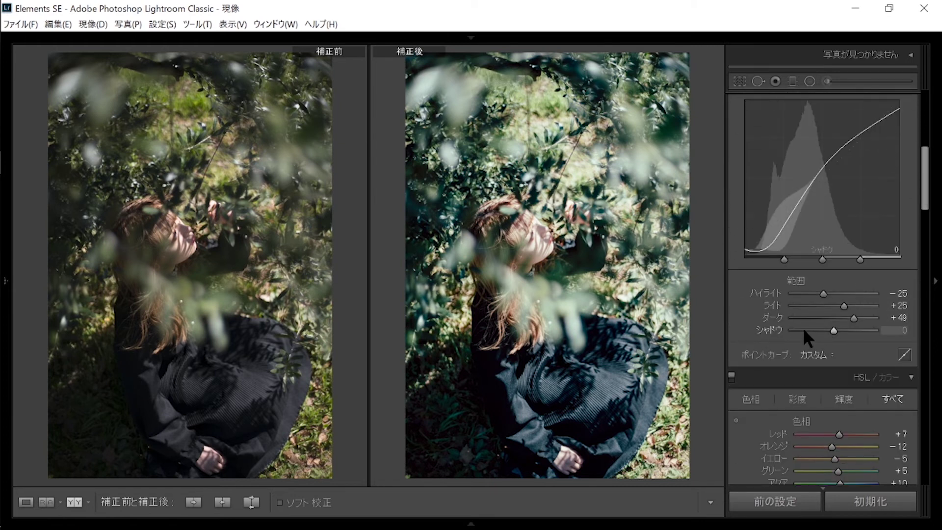
left_click(828, 329)
scroll(824, 245, "up", 6)
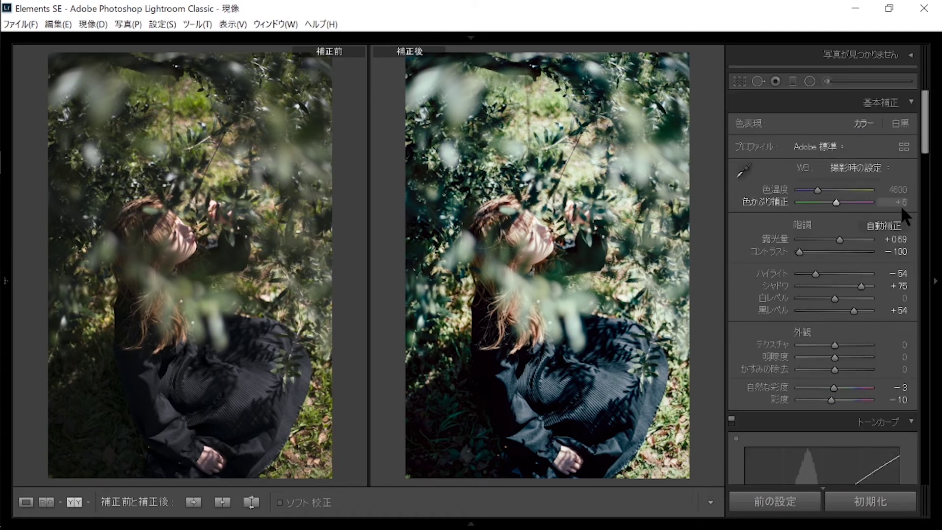
Settle exposure at +0.69 and shadows at +69, undoing a highlights change.
left_click_drag(836, 237, 837, 235)
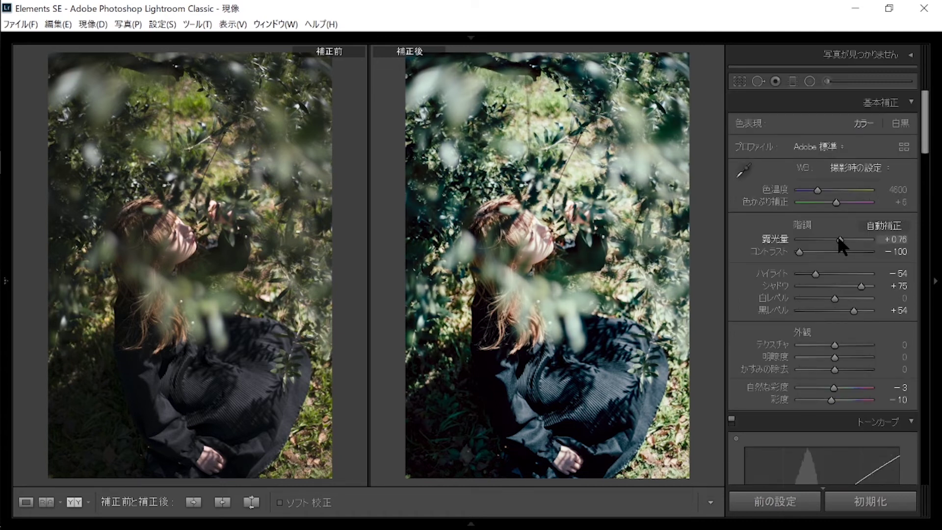
left_click(824, 273)
key("ctrl+z")
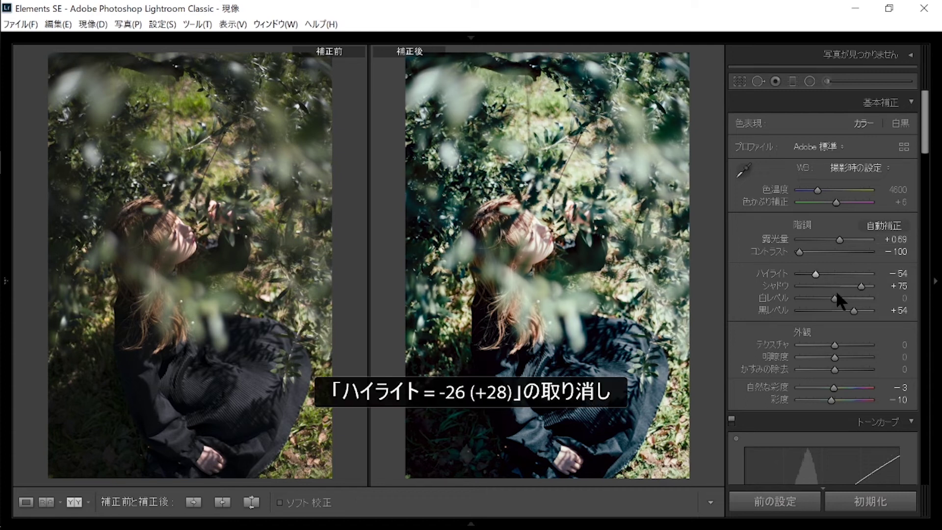
left_click_drag(859, 285, 858, 286)
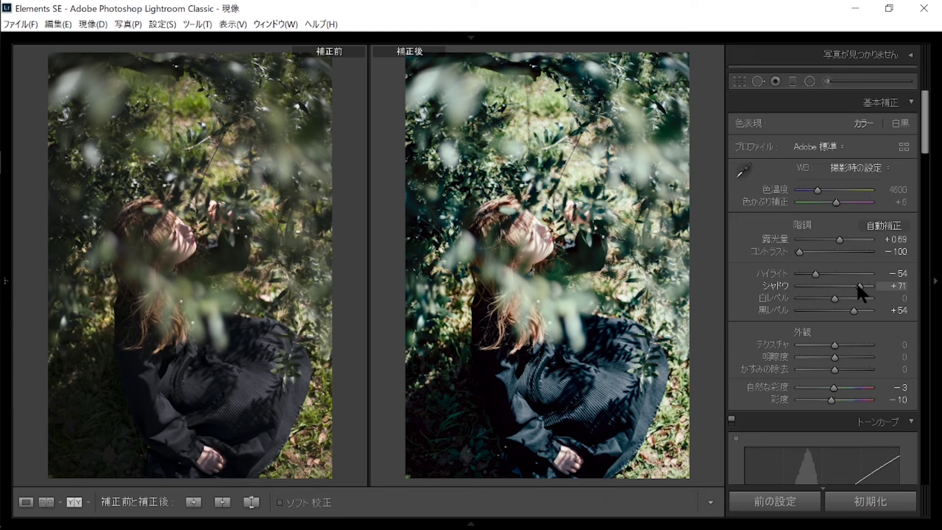
mouse_move(855, 282)
left_mouse_down()
mouse_move(862, 310)
mouse_move(854, 310)
left_mouse_up()
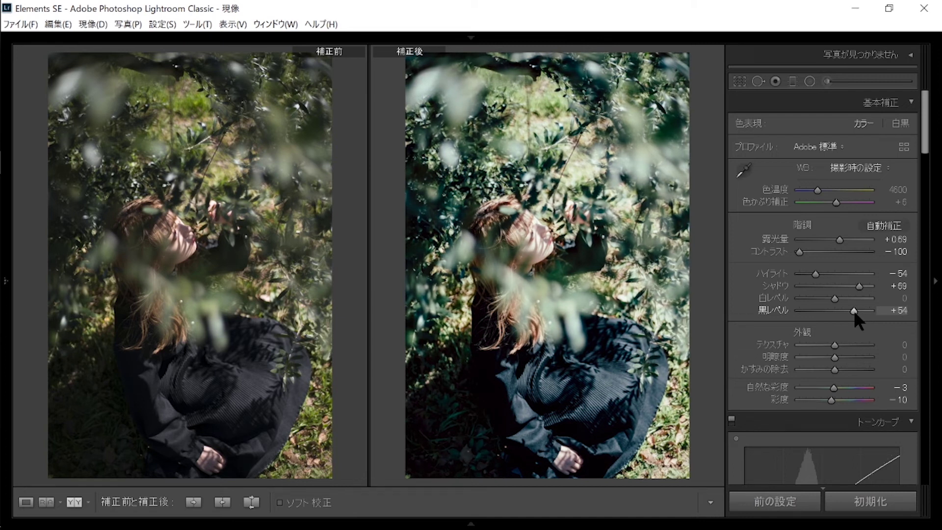
left_click(810, 81)
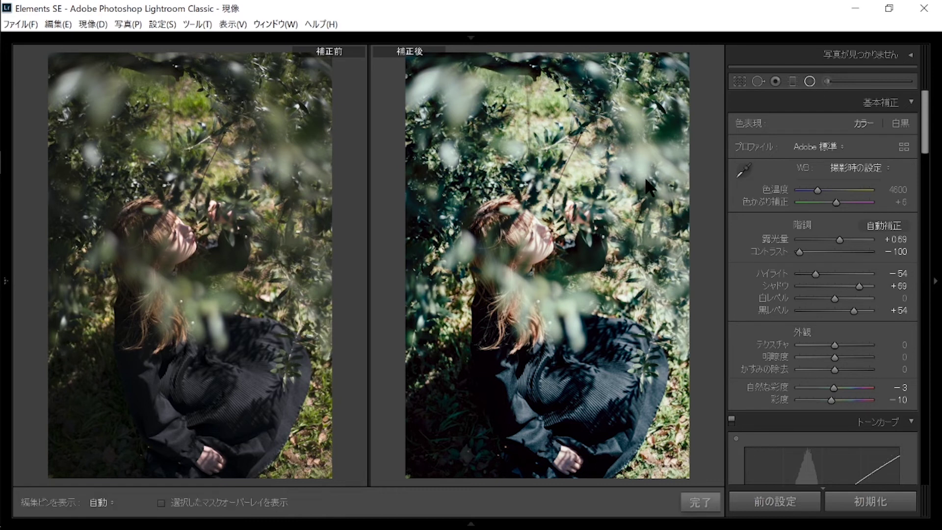
Draw a radial ellipse over the woman with blacks -11, feather 67 and texture reset.
mouse_move(532, 227)
left_mouse_down()
mouse_move(436, 368)
mouse_move(394, 359)
left_mouse_up()
left_click_drag(543, 231, 503, 313)
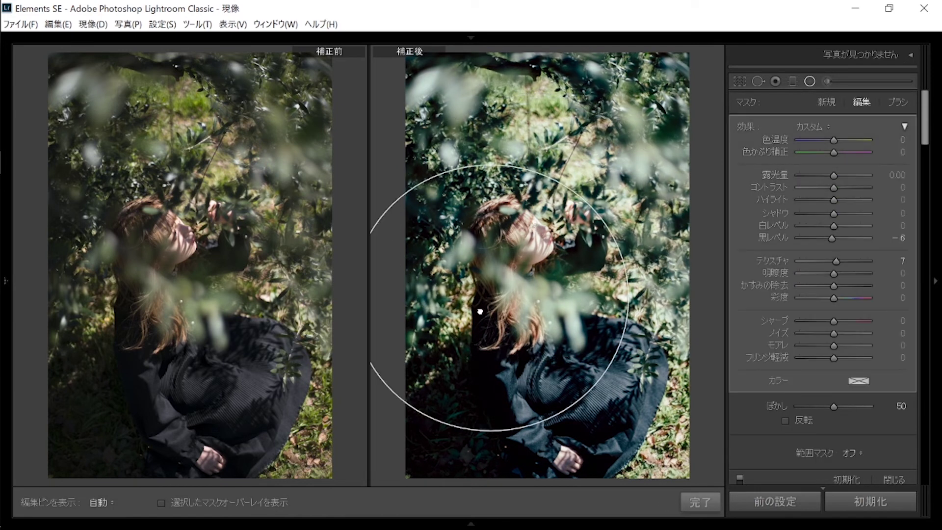
left_click(824, 238)
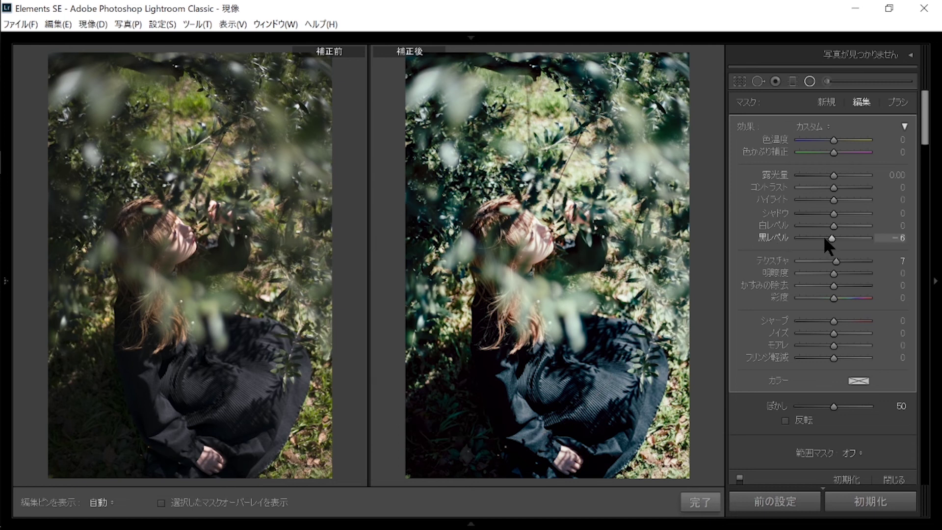
left_click(784, 420)
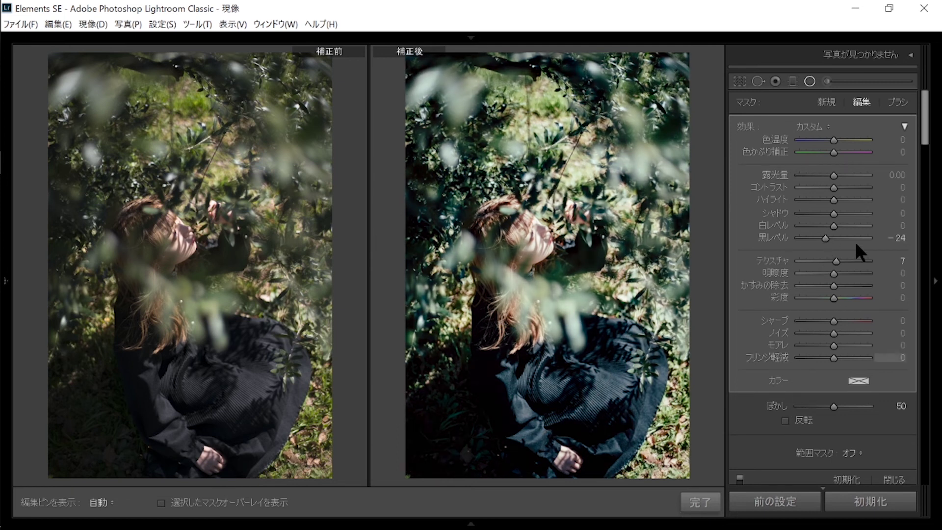
double_click(824, 237)
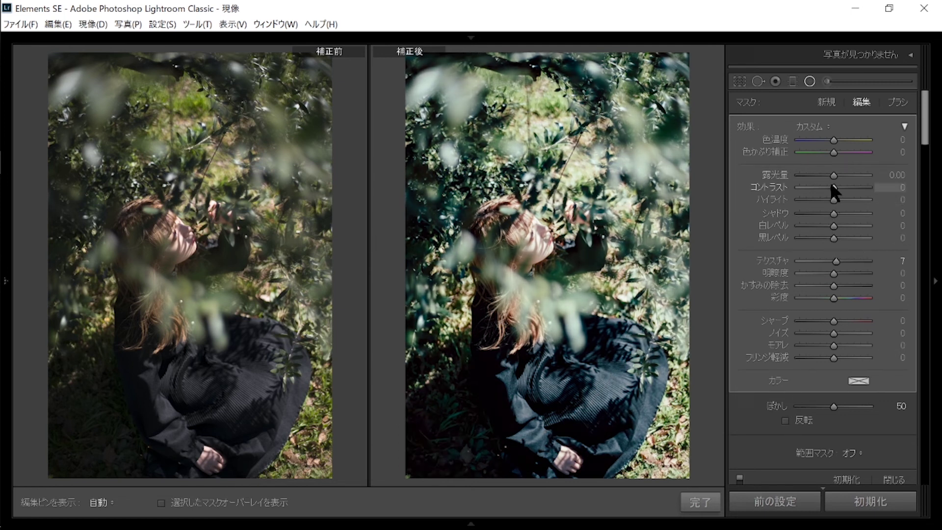
left_click_drag(830, 239, 827, 240)
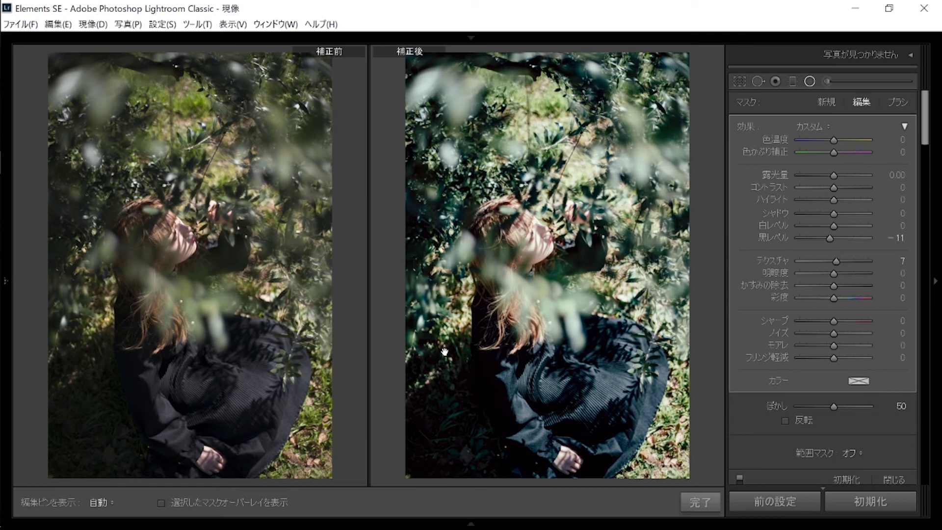
left_click_drag(493, 442, 492, 472)
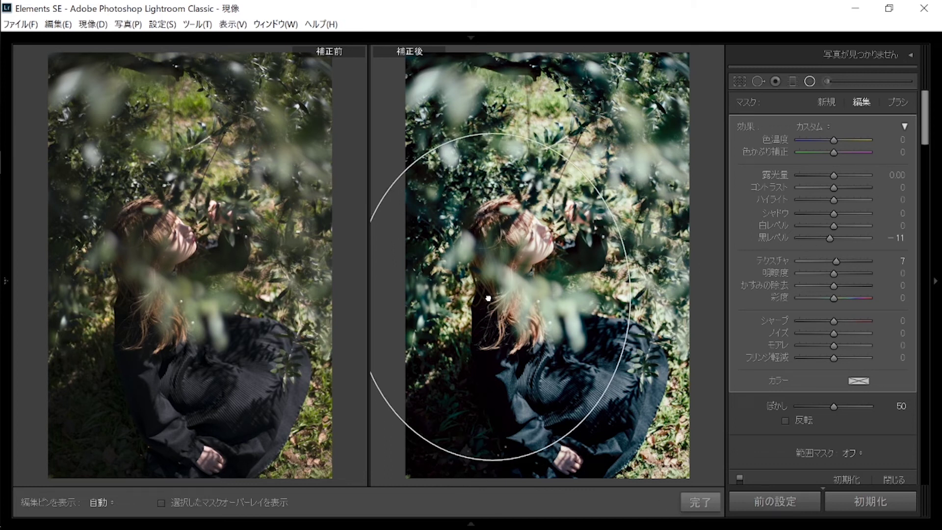
left_click_drag(834, 406, 845, 406)
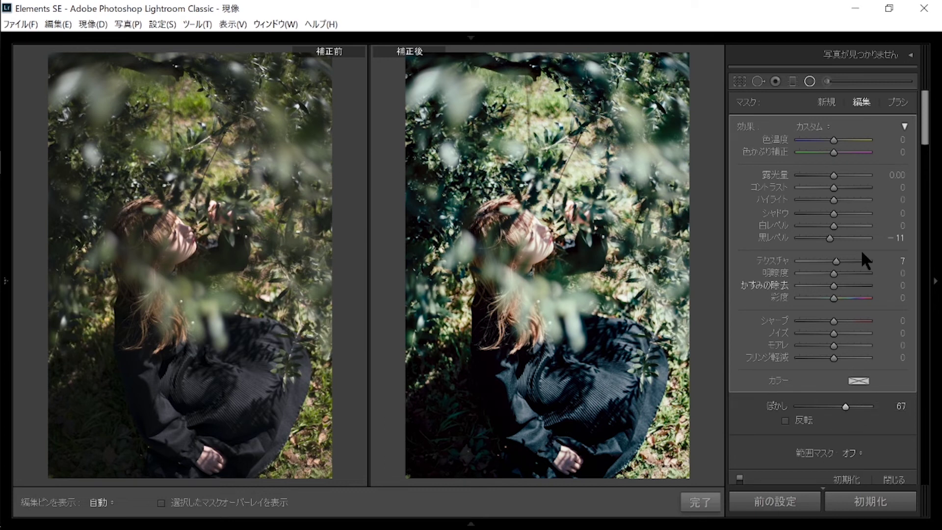
double_click(836, 260)
left_click_drag(816, 236, 828, 234)
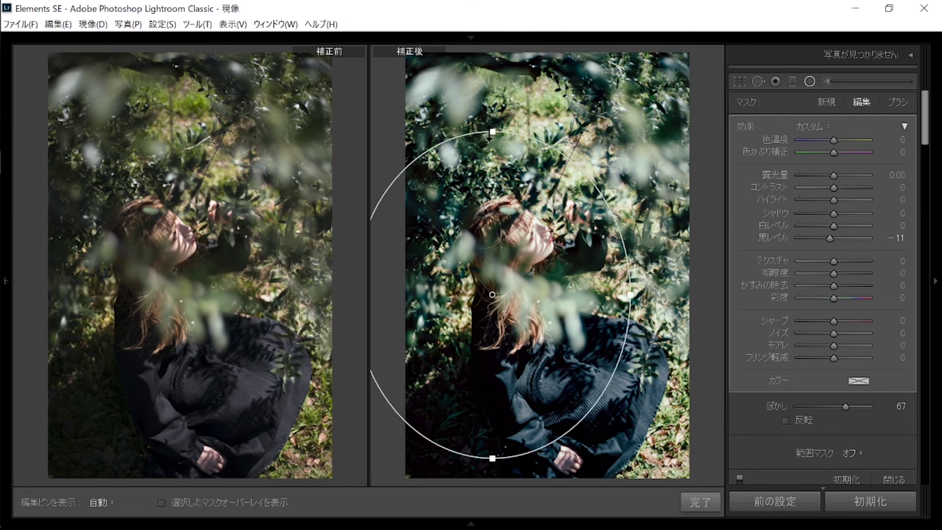
Reshape and reposition the ellipse to fit the woman, then finish the radial filter.
left_click_drag(491, 131, 492, 124)
mouse_move(488, 302)
left_mouse_down()
mouse_move(523, 337)
mouse_move(515, 333)
left_mouse_up()
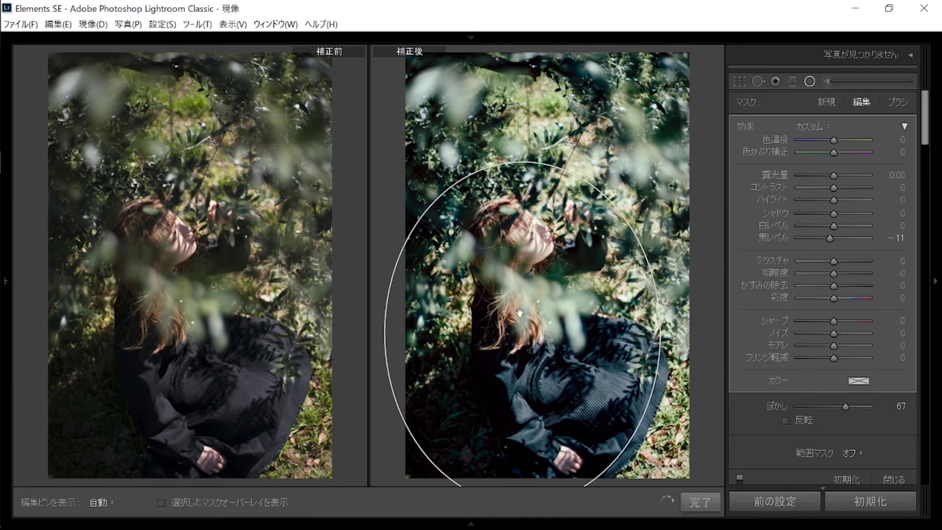
left_click_drag(523, 157, 522, 126)
mouse_move(522, 332)
left_mouse_down()
mouse_move(501, 295)
mouse_move(481, 299)
left_mouse_up()
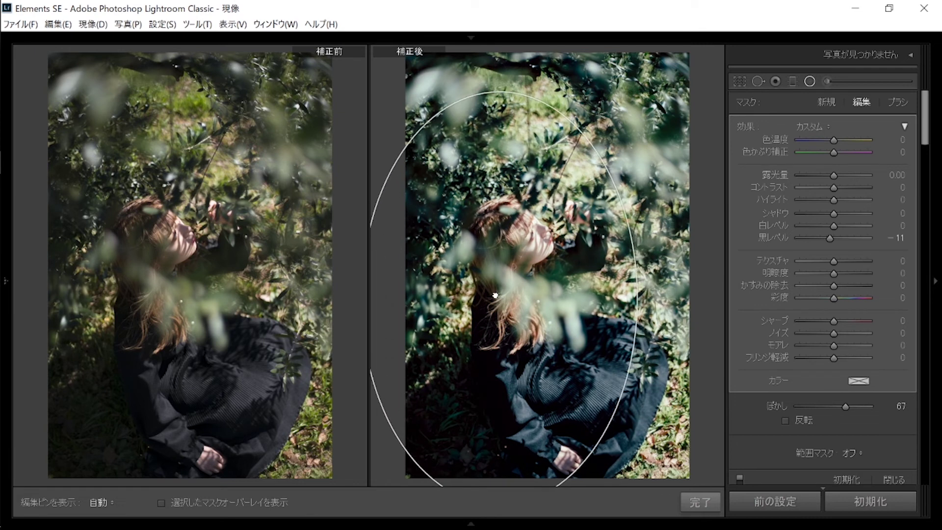
left_click_drag(619, 300, 625, 299)
left_click_drag(478, 300, 474, 302)
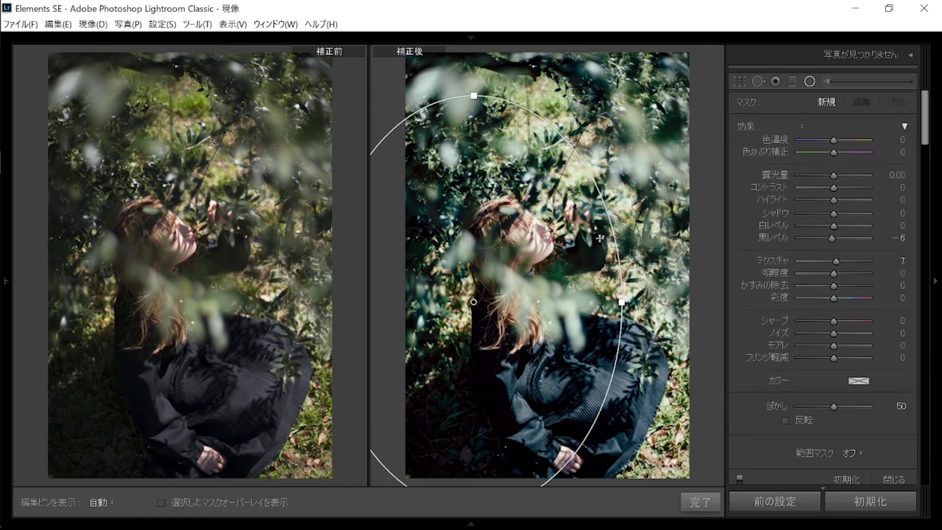
left_click(700, 502)
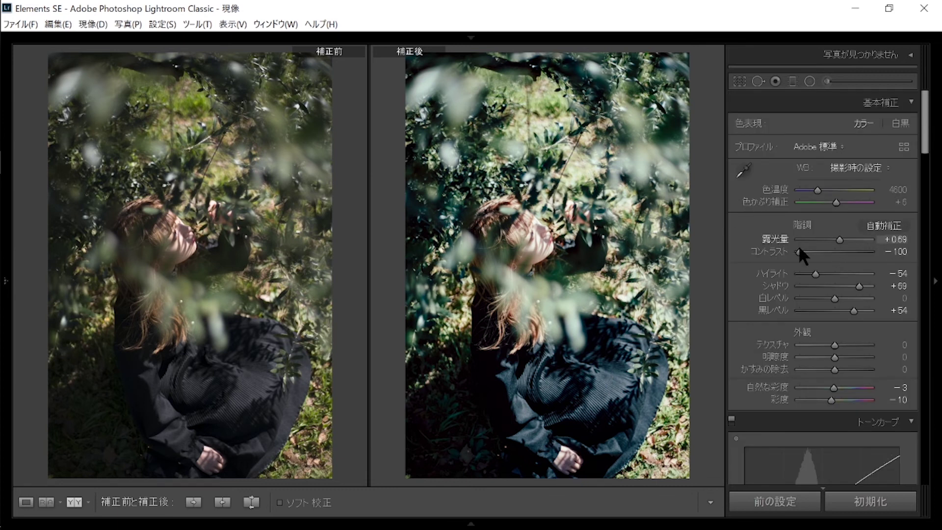
Shift split-toning balance toward highlights and set the highlight tint at saturation 3.
scroll(843, 339, "down", 5)
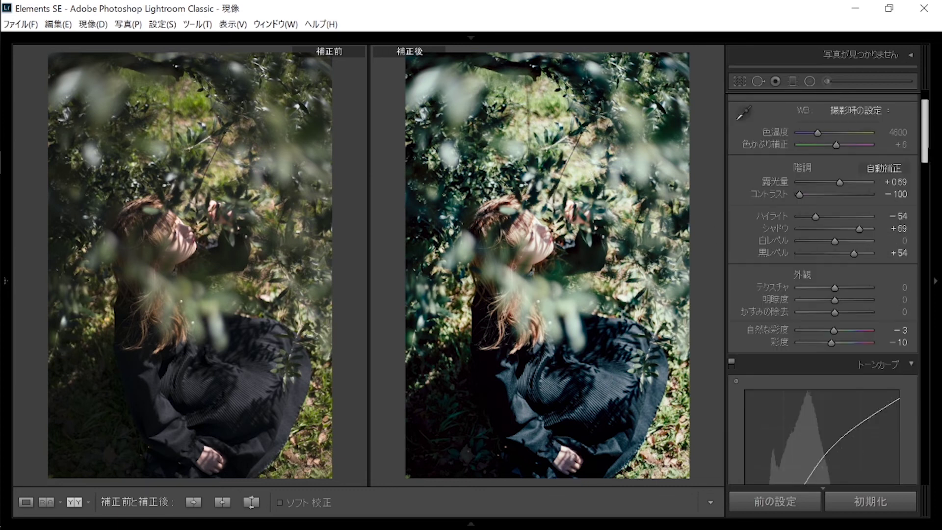
scroll(843, 340, "down", 5)
scroll(843, 339, "down", 2)
scroll(843, 339, "up", 2)
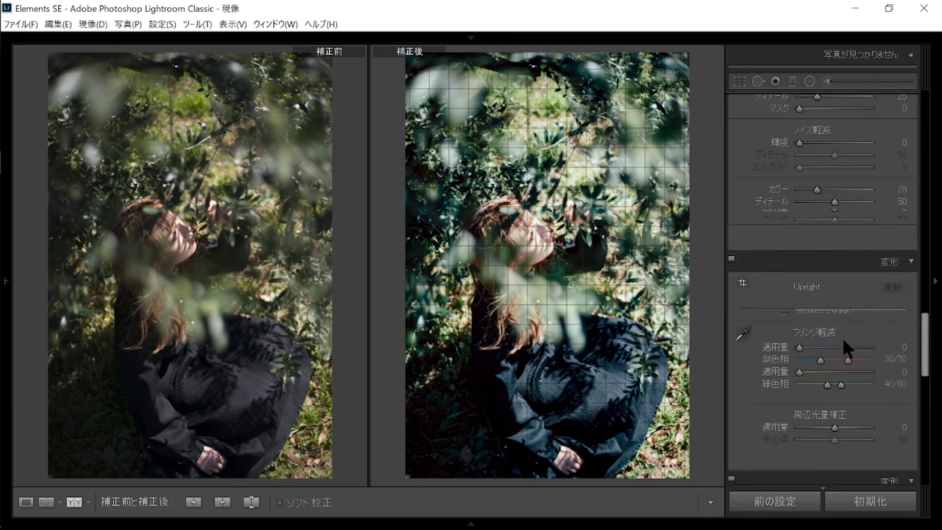
scroll(843, 338, "up", 3)
scroll(839, 328, "up", 2)
scroll(839, 328, "up", 2)
scroll(838, 328, "up", 3)
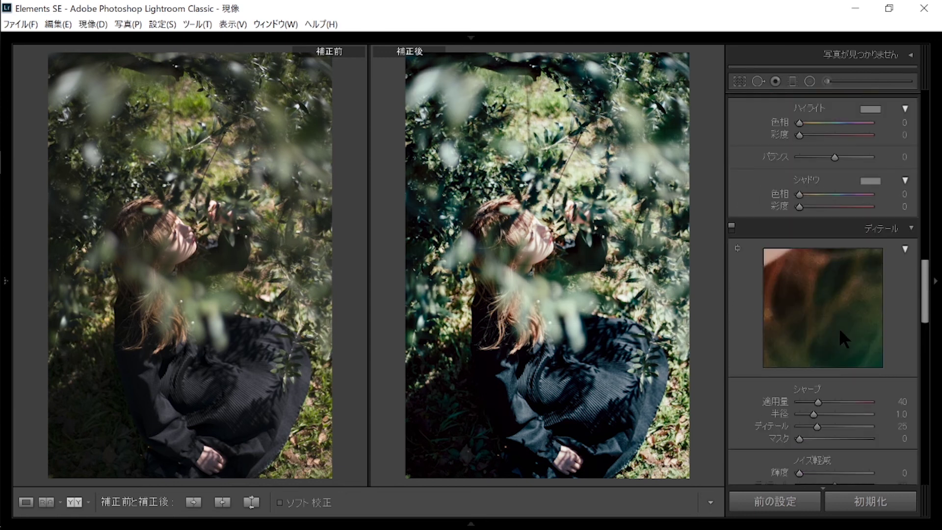
scroll(836, 334, "up", 3)
left_click_drag(834, 376, 866, 376)
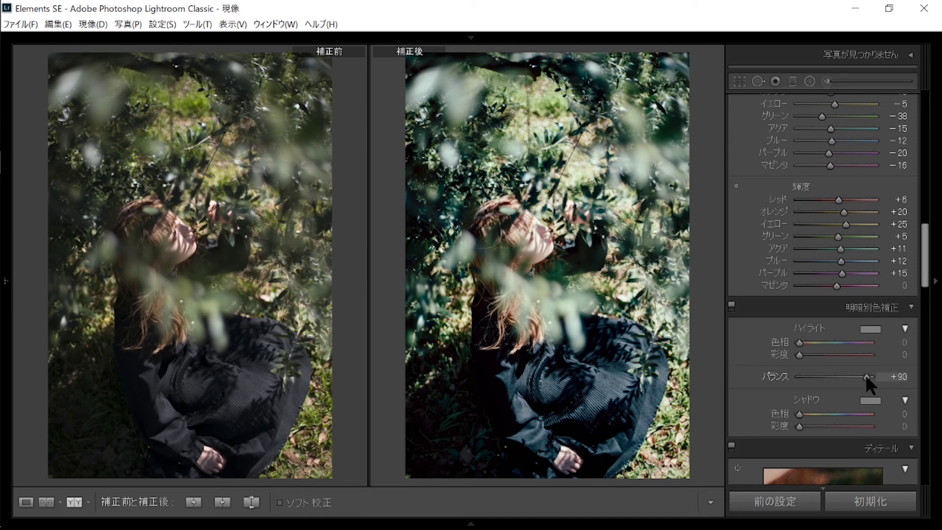
mouse_move(799, 341)
left_mouse_down()
mouse_move(808, 341)
mouse_move(805, 355)
left_mouse_up()
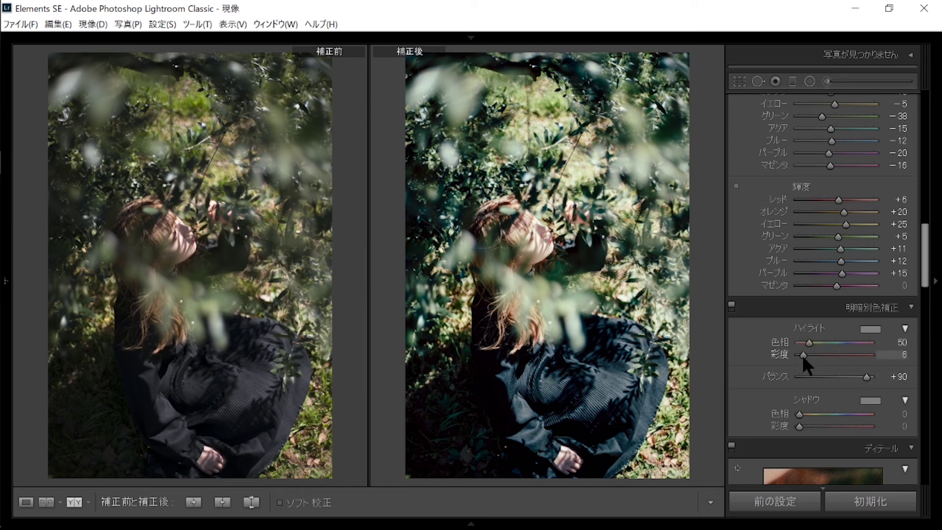
left_click_drag(802, 355, 801, 354)
Tint the shadows blue at hue 210, saturation 30, and set the highlight hue to 55.
left_click_drag(799, 414, 840, 413)
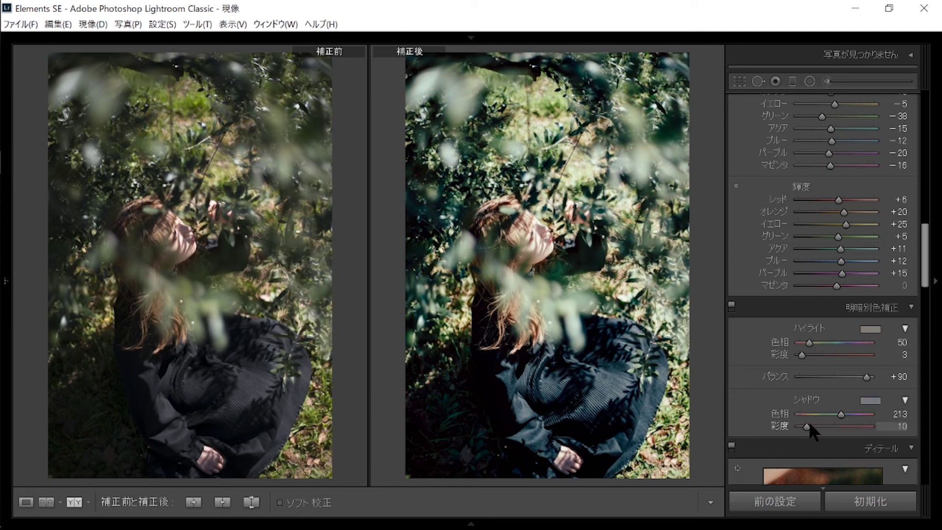
left_click_drag(809, 421, 828, 422)
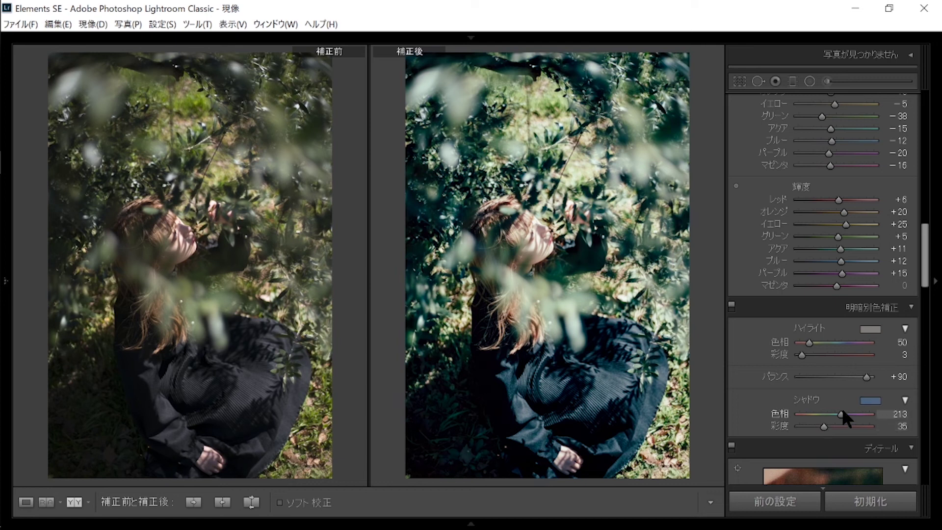
mouse_move(841, 410)
left_mouse_down()
mouse_move(858, 410)
mouse_move(840, 410)
left_mouse_up()
mouse_move(810, 342)
left_mouse_down()
mouse_move(819, 342)
mouse_move(806, 342)
left_mouse_up()
left_click_drag(810, 343, 812, 342)
left_click_drag(825, 426, 818, 428)
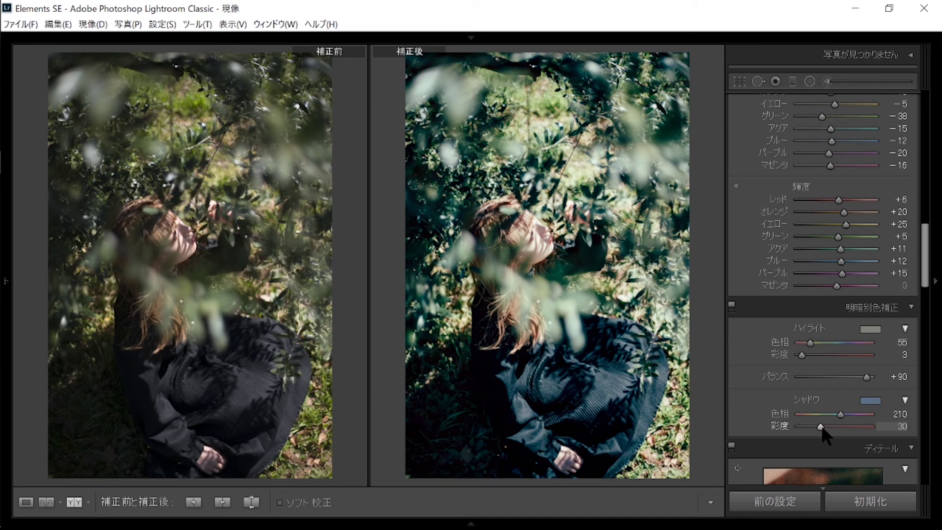
left_click_drag(924, 255, 925, 122)
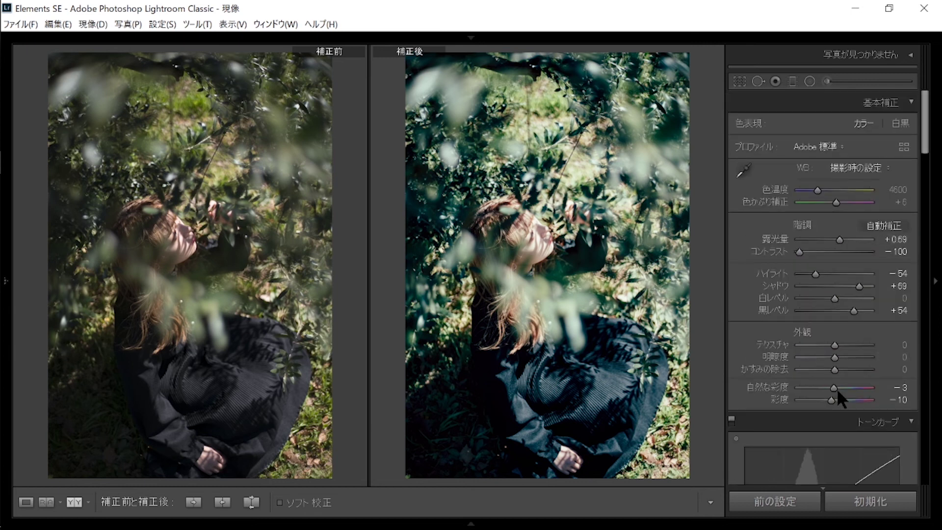
Lower the global texture to -19 and clarity to -14.
left_click_drag(834, 344, 827, 354)
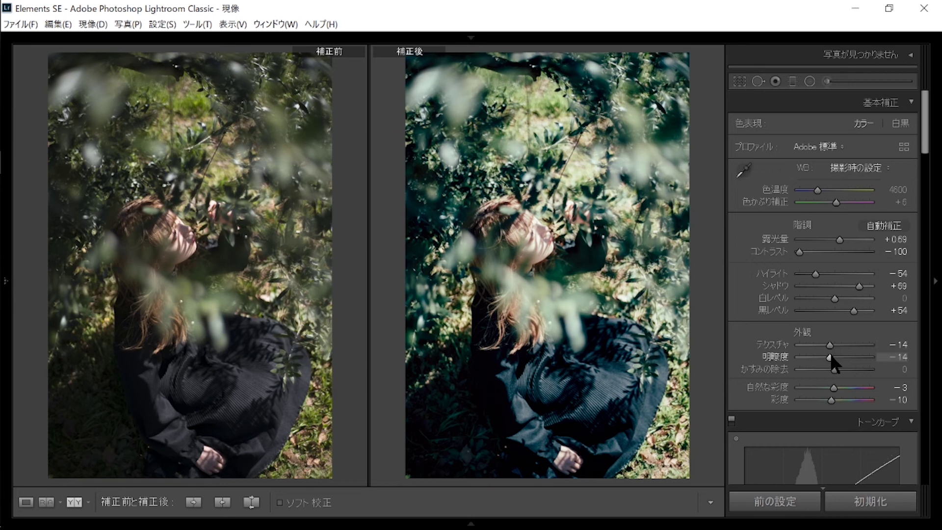
left_click_drag(830, 344, 827, 343)
left_click(826, 81)
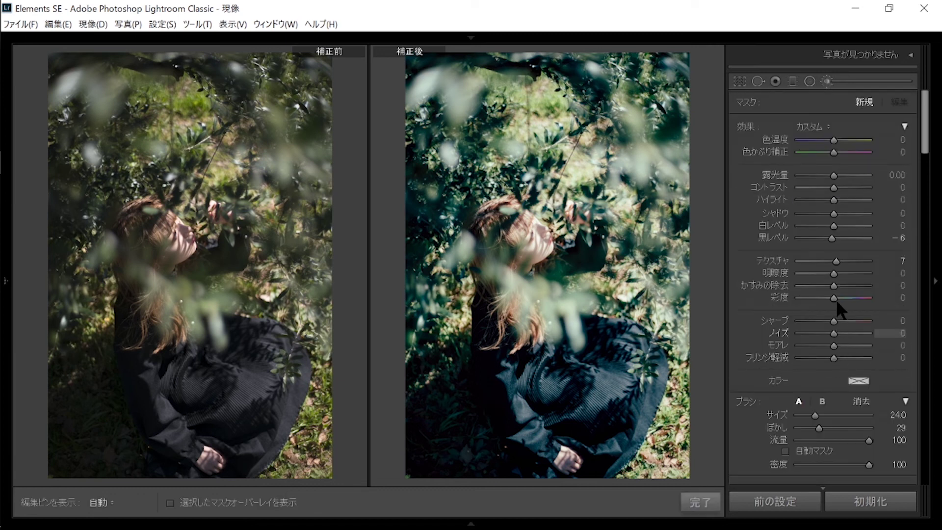
Set the brush to texture and clarity +10 and paint over the woman's face.
double_click(836, 261)
double_click(833, 238)
left_click_drag(833, 272, 834, 273)
left_click(835, 260)
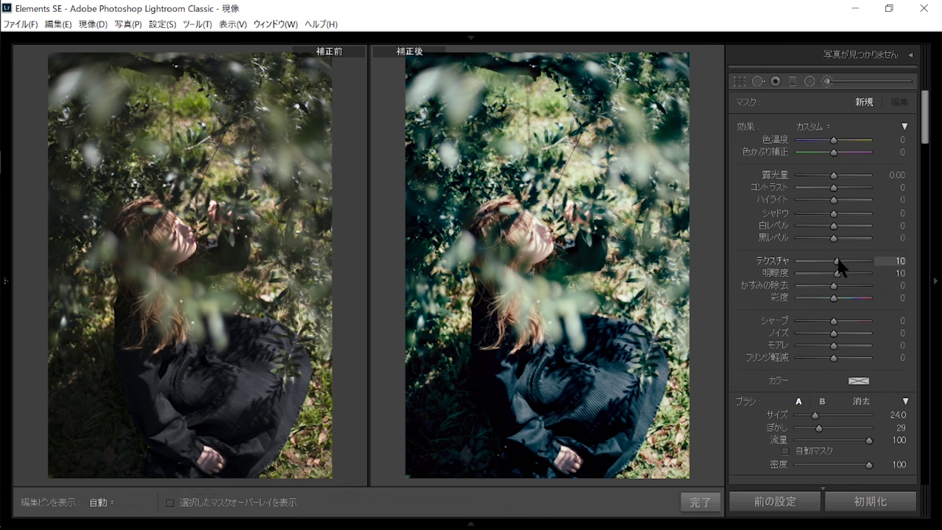
left_click_drag(508, 231, 524, 250)
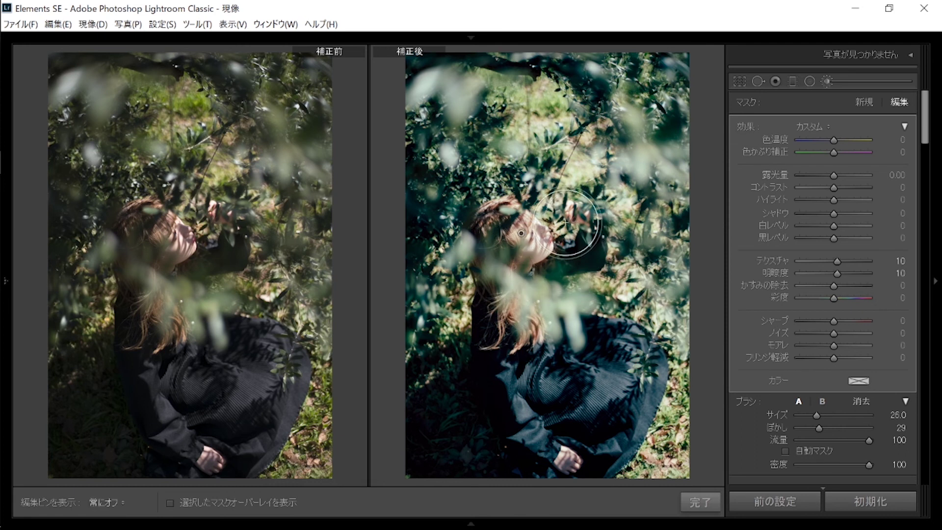
scroll(613, 337, "down", 5)
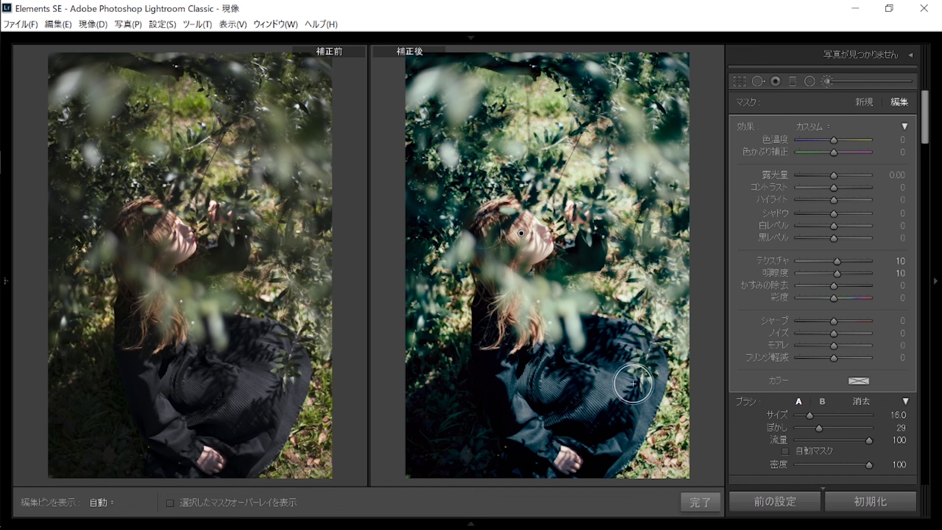
key("h")
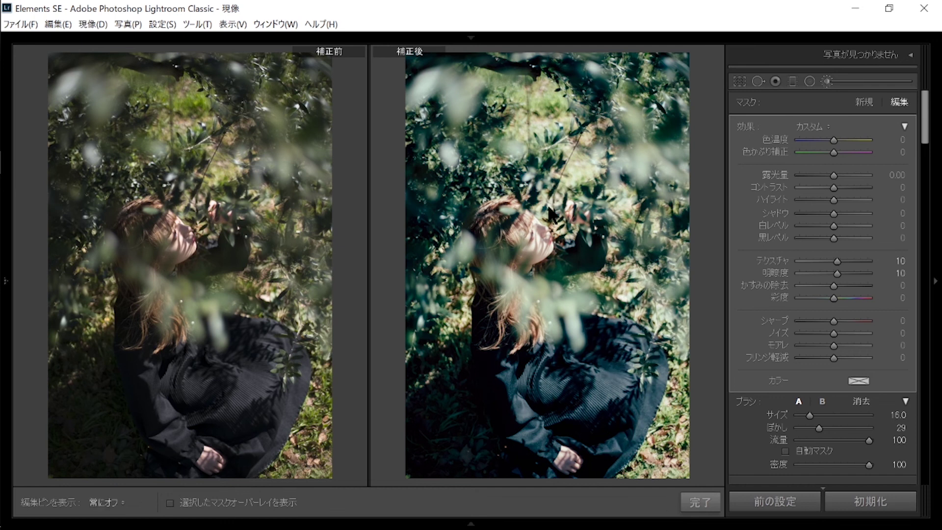
key("h")
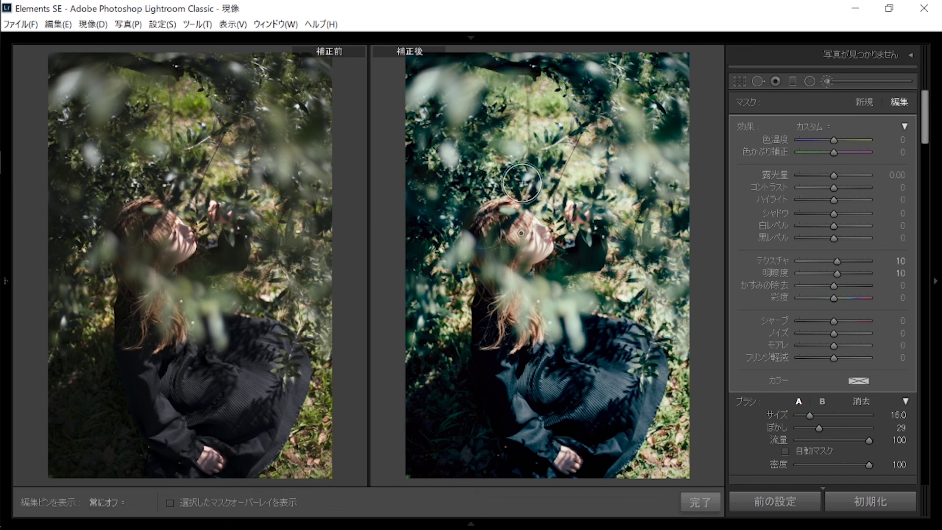
key("h")
key("h")
key("h")
key("h")
key("h")
key("h")
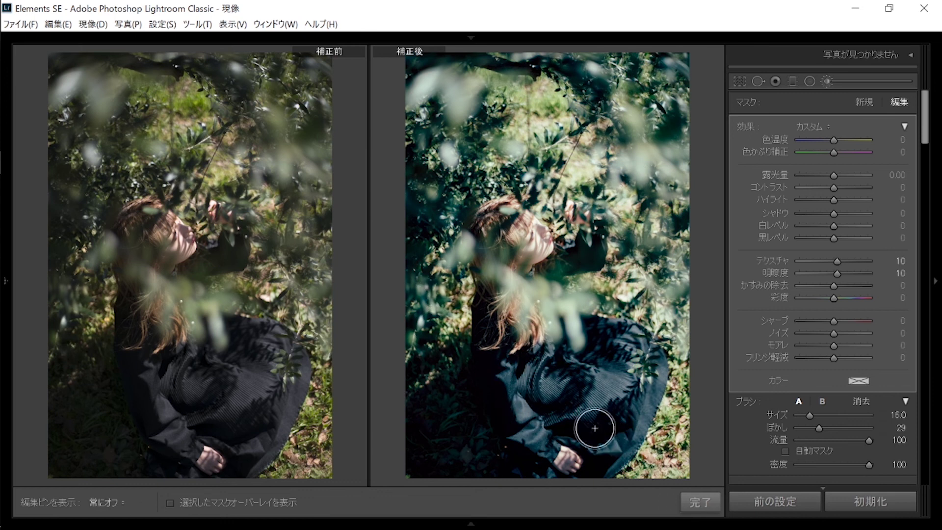
Give the face brush temperature 21, tint -17 and highlights -6.
left_click(826, 79)
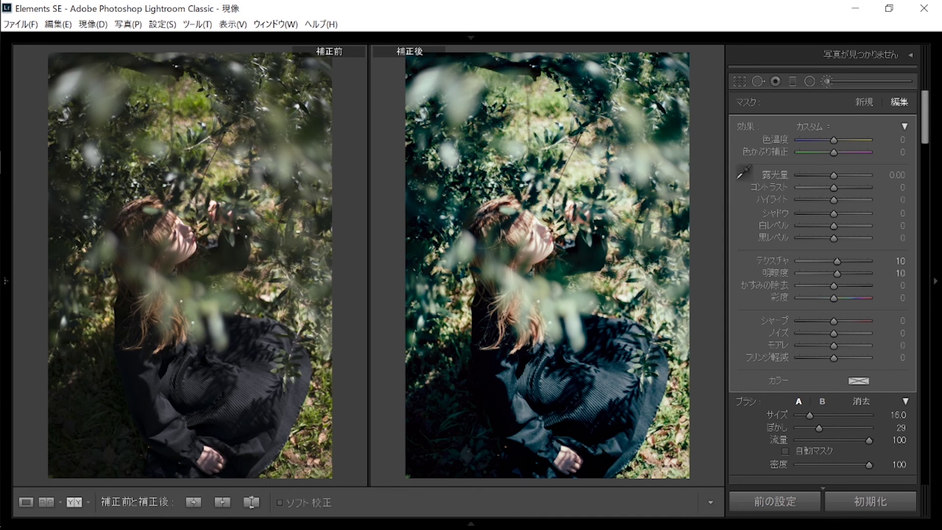
left_click(827, 81)
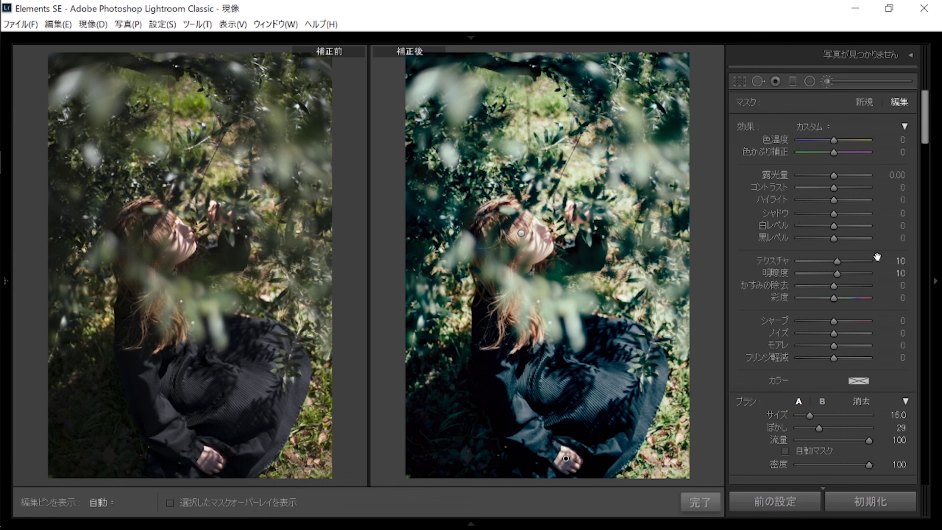
mouse_move(833, 152)
left_mouse_down()
mouse_move(823, 153)
mouse_move(834, 137)
left_mouse_up()
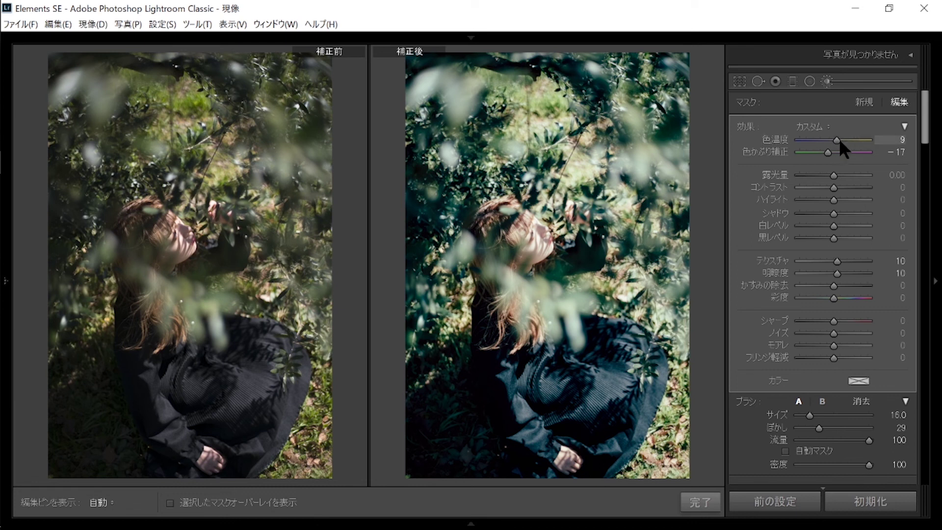
left_click_drag(841, 136, 845, 134)
left_click_drag(841, 199, 839, 198)
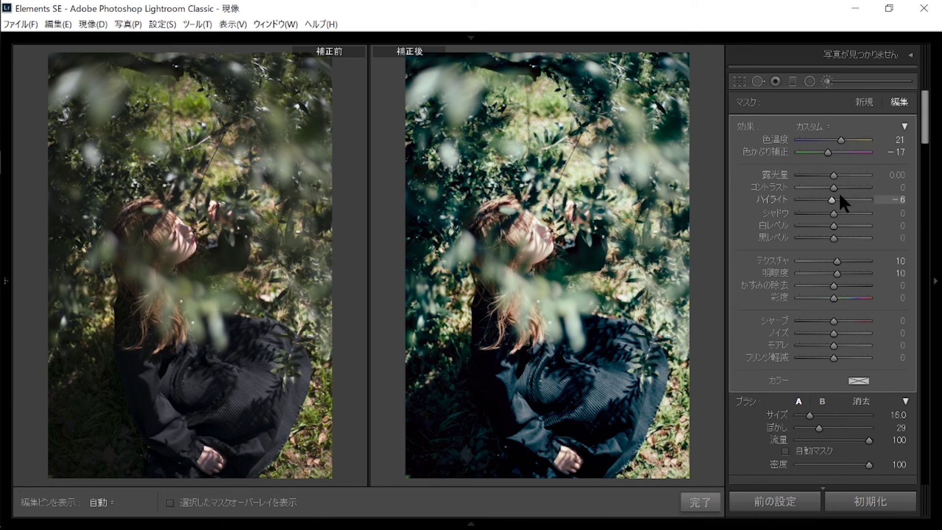
key("k")
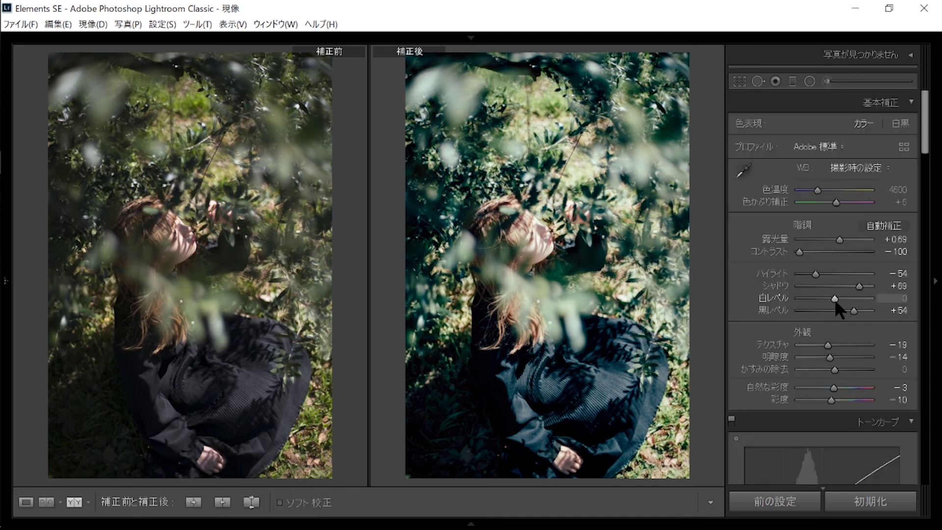
Set blacks to +51, whites to +6 and clarity to -11 in the Basic panel.
left_click_drag(853, 308, 852, 308)
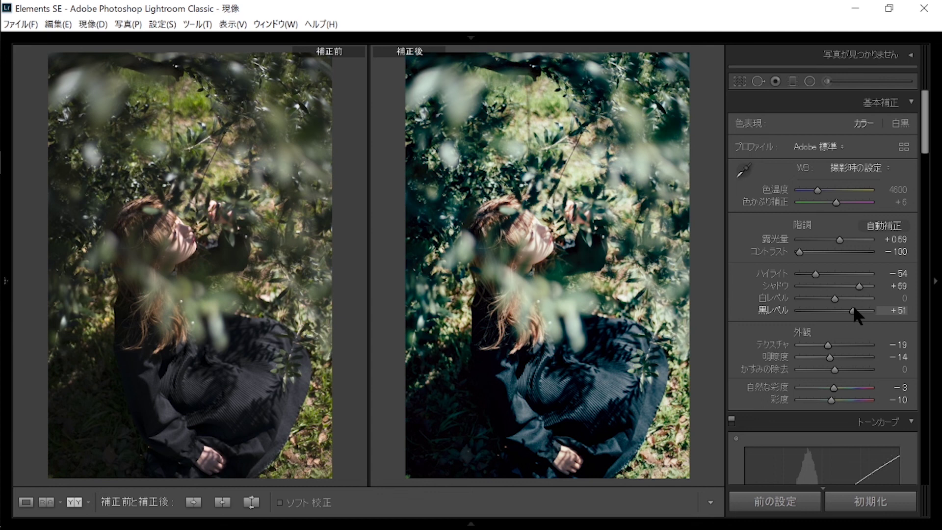
mouse_move(925, 133)
left_mouse_down()
mouse_move(925, 145)
mouse_move(925, 123)
left_mouse_up()
scroll(868, 146, "down", 2)
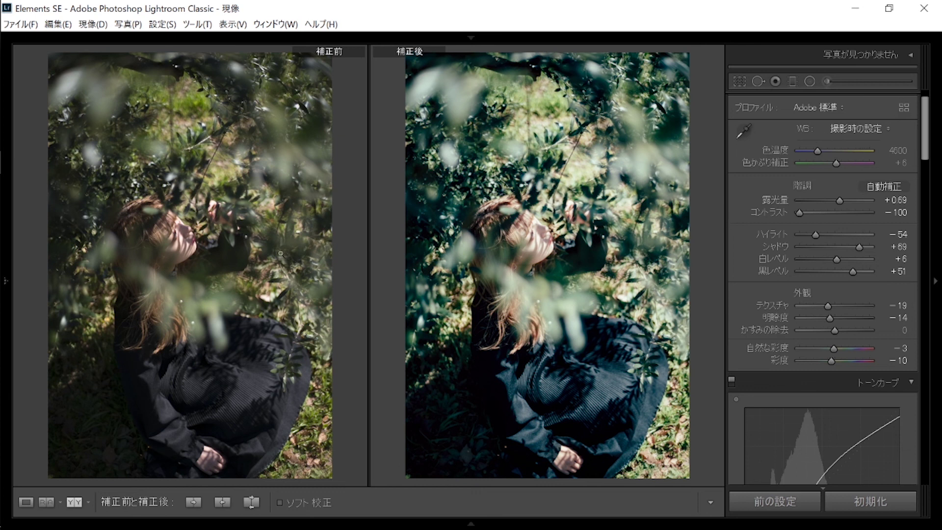
scroll(907, 162, "down", 2)
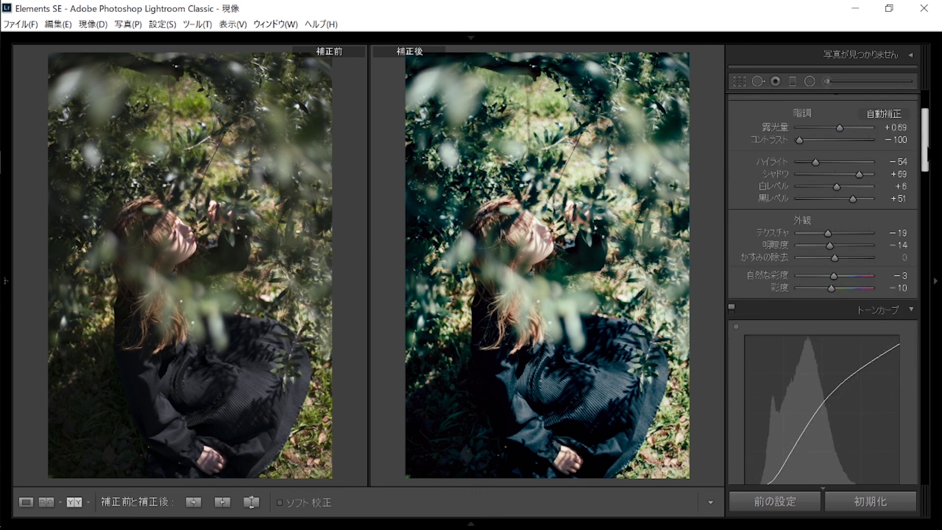
scroll(868, 196, "down", 1)
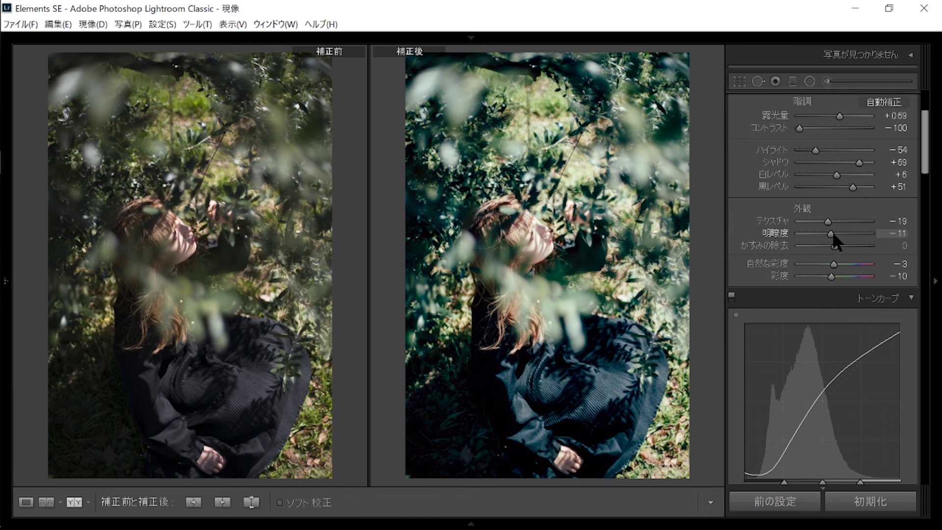
left_click_drag(925, 144, 925, 457)
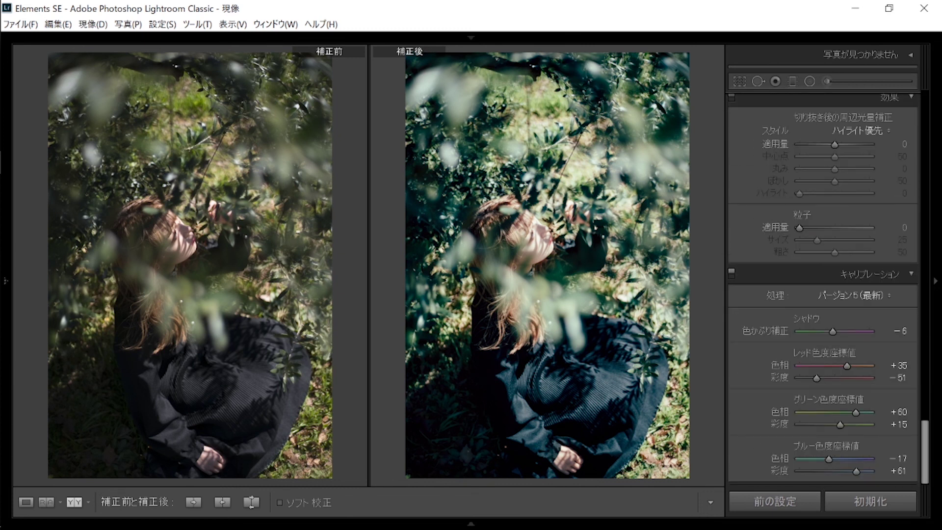
Add film grain with amount 23 and size 33.
left_click(815, 229)
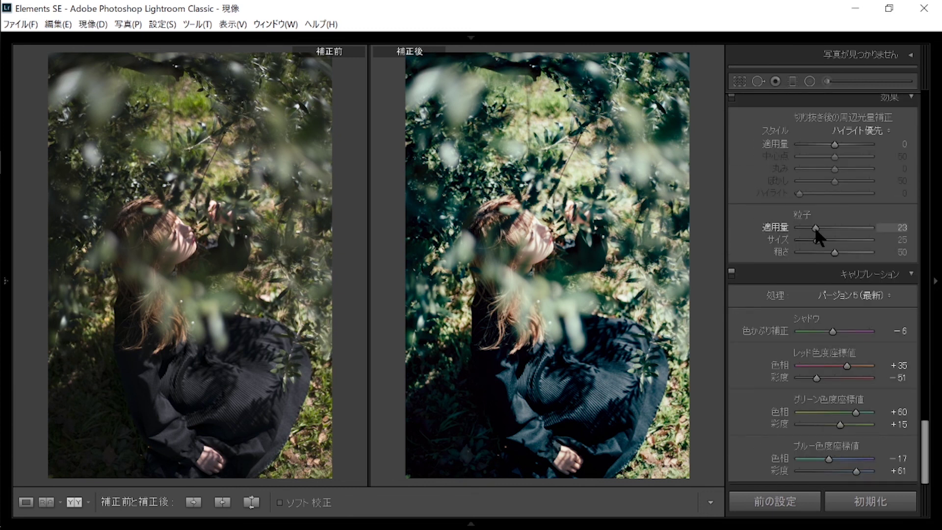
left_click_drag(817, 241, 829, 240)
left_click_drag(924, 454, 924, 123)
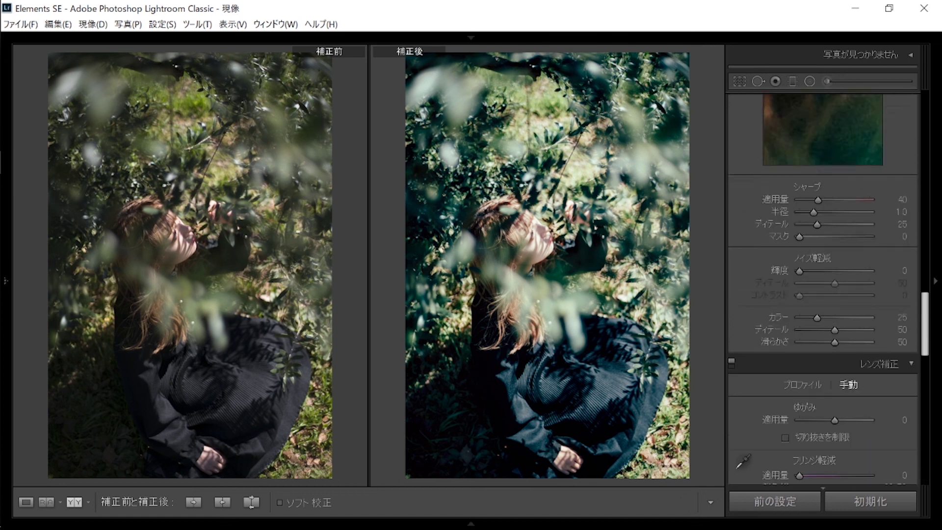